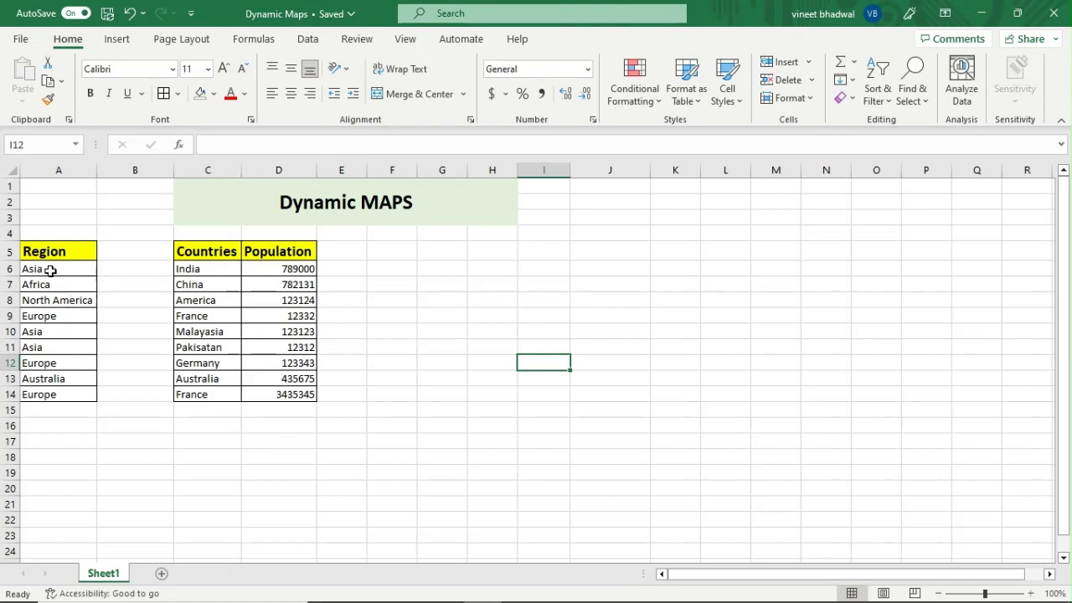
Widen the Region column A and the Countries column C slightly.
left_click_drag(50, 270, 45, 410)
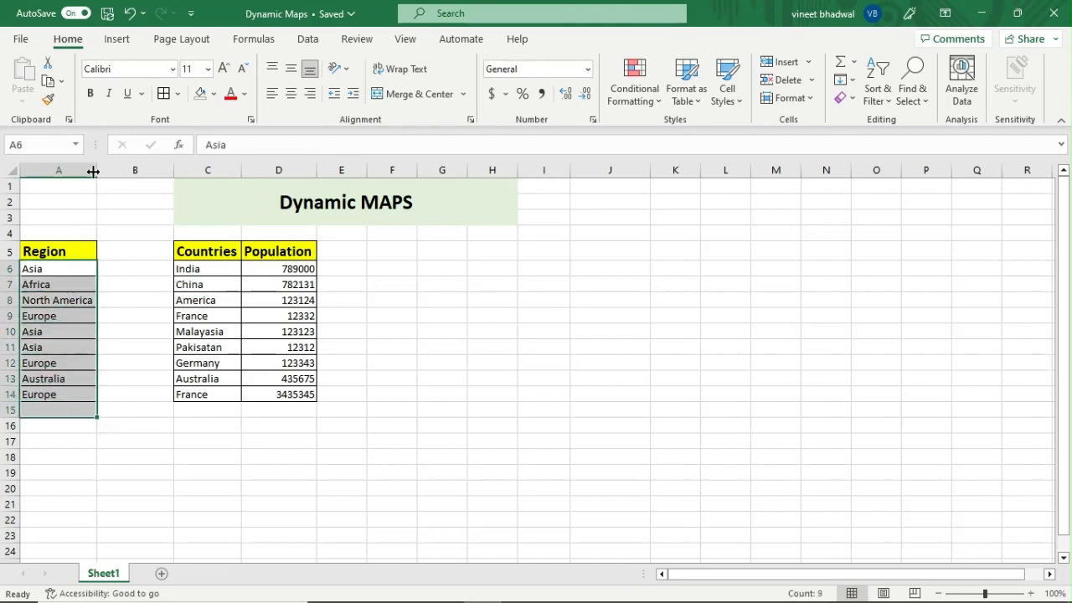
left_click_drag(93, 171, 116, 171)
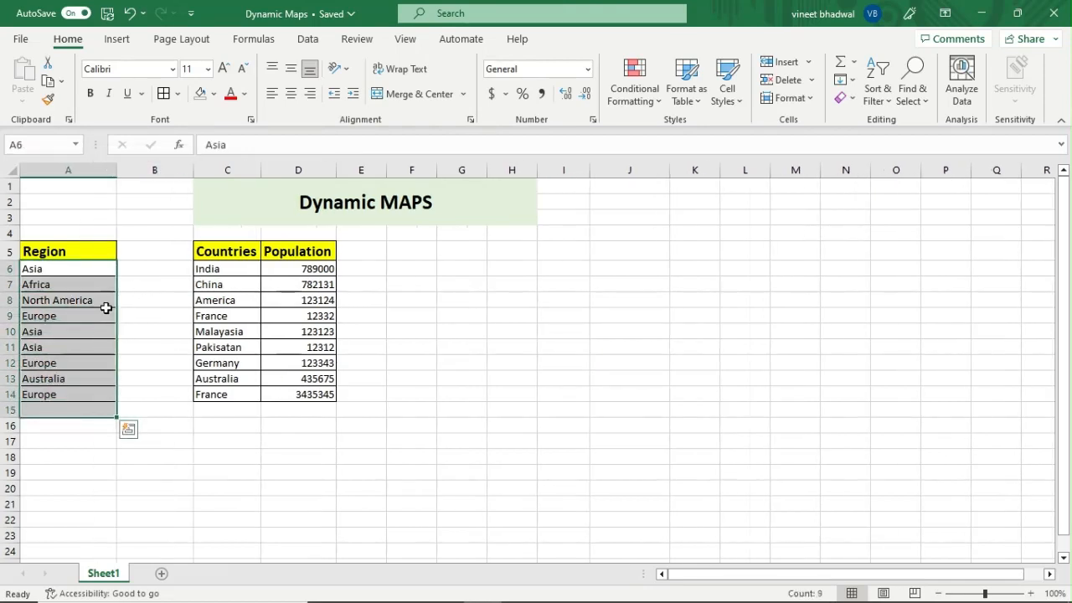
left_click_drag(65, 270, 74, 390)
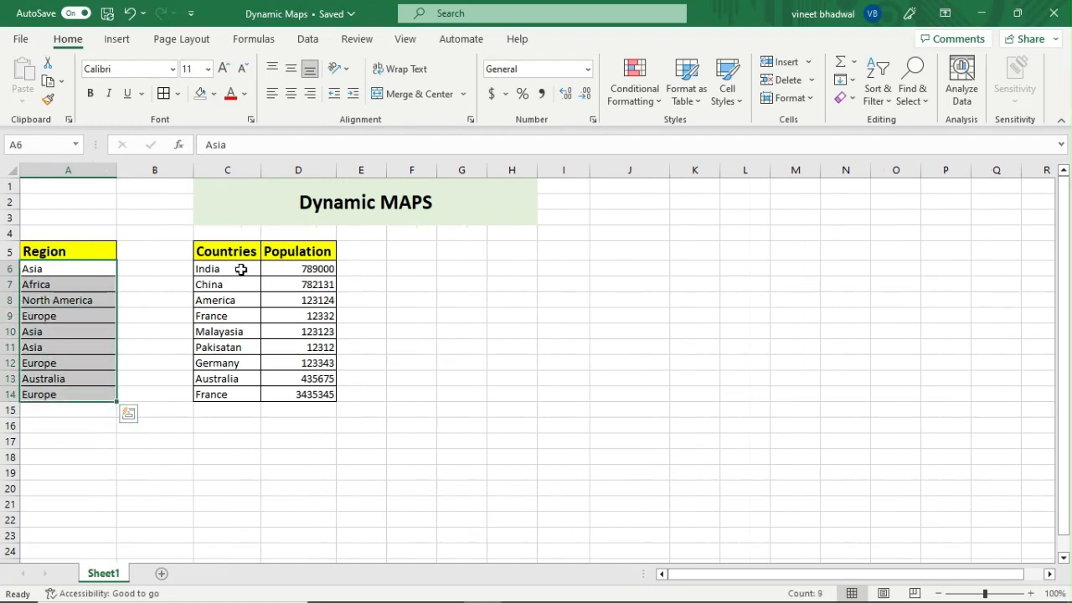
left_click_drag(261, 171, 285, 171)
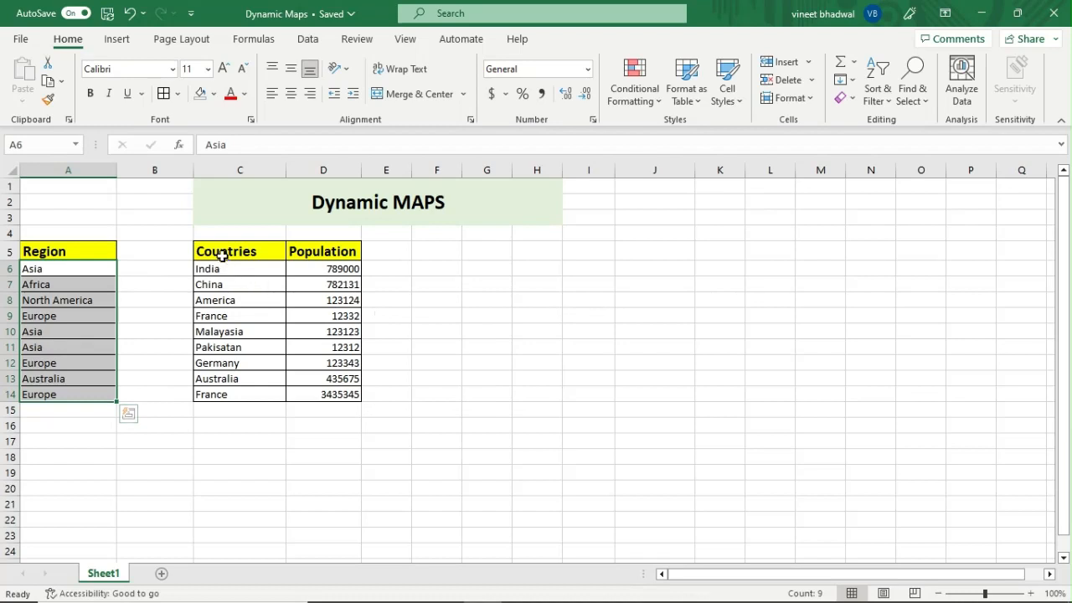
left_click_drag(223, 255, 357, 396)
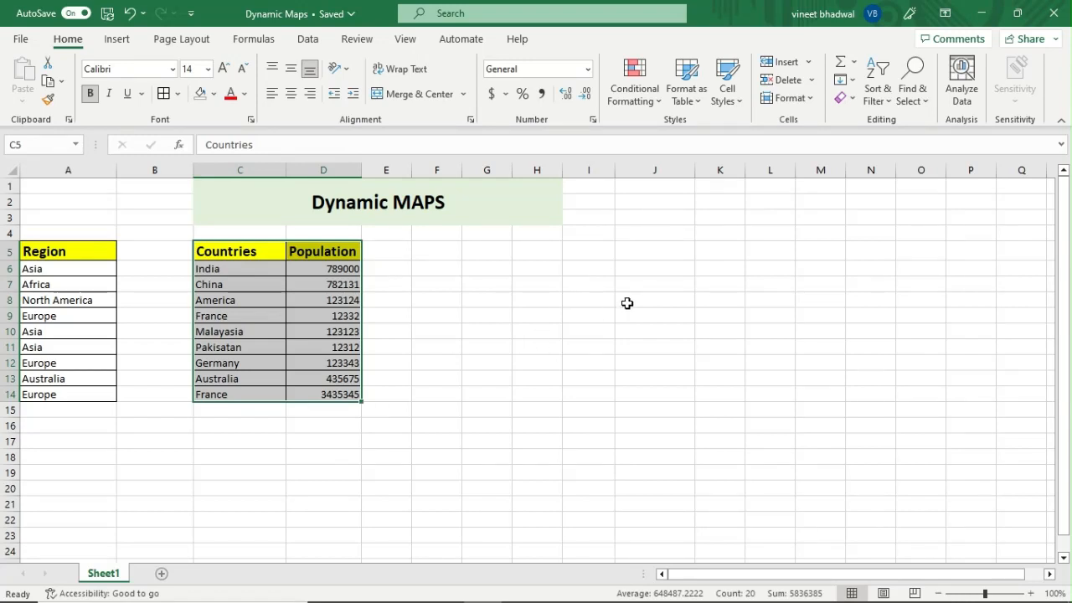
Enter the label "Which Region :" in cell K1 and autofit column K to it.
left_click(610, 253)
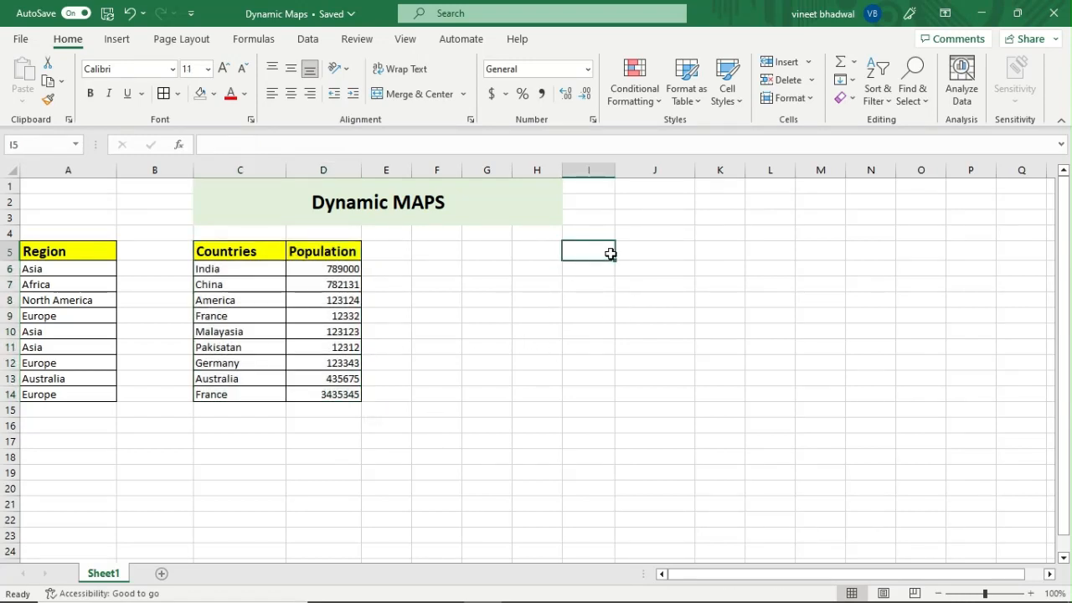
left_click(753, 205)
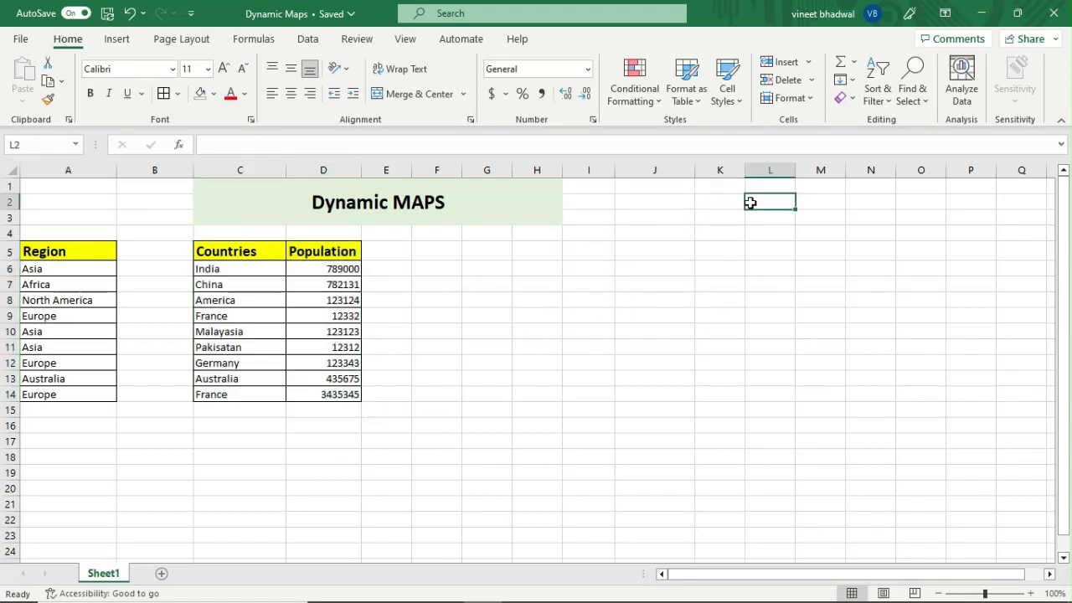
left_click(739, 188)
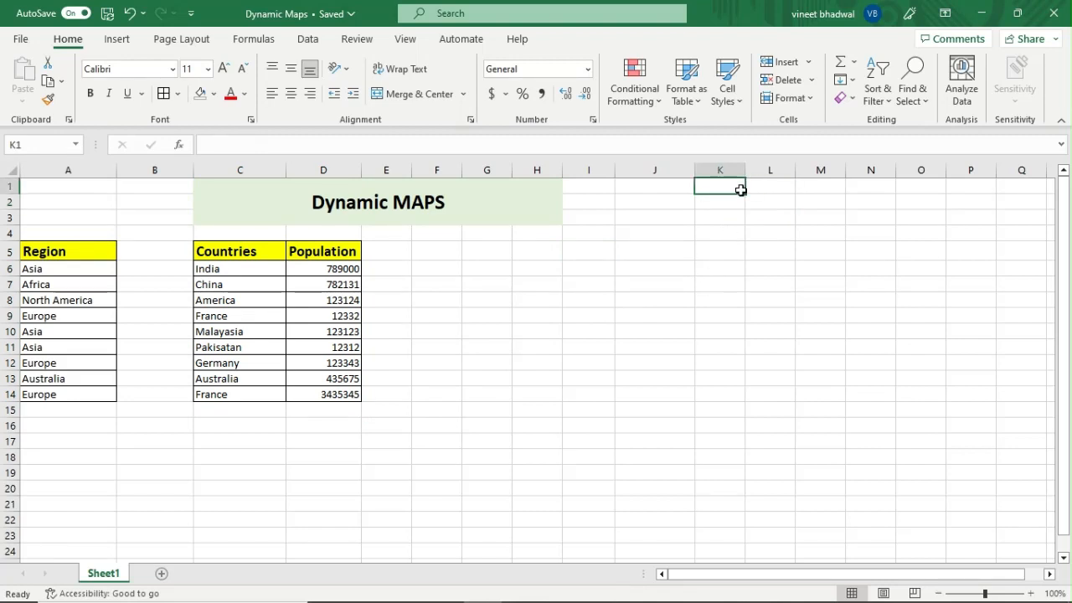
type("REg")
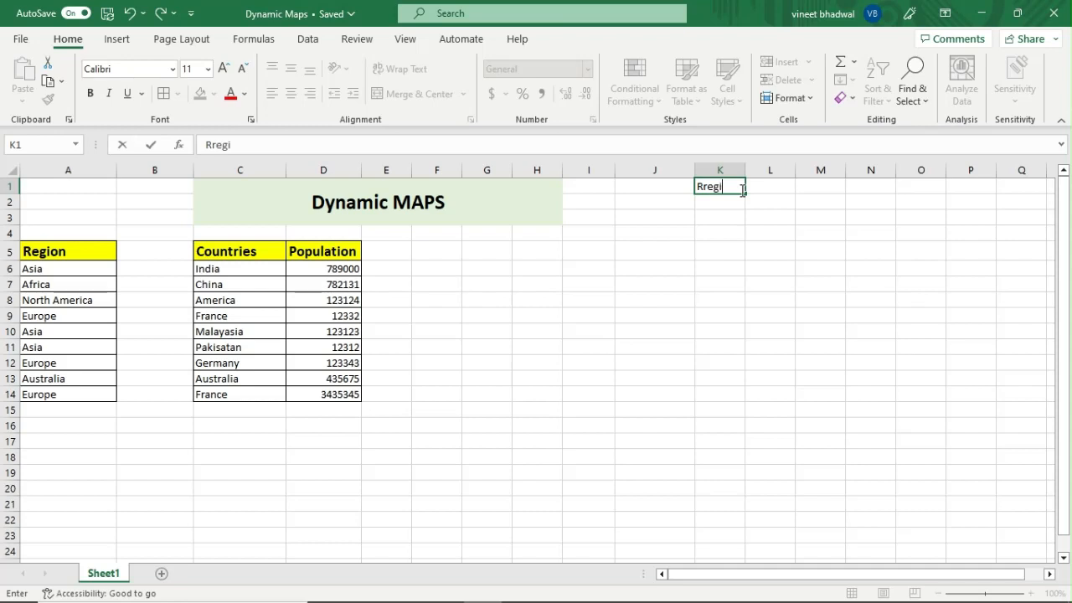
key("BackSpace")
key("BackSpace")
key("BackSpace")
type("Wh")
left_click(837, 312)
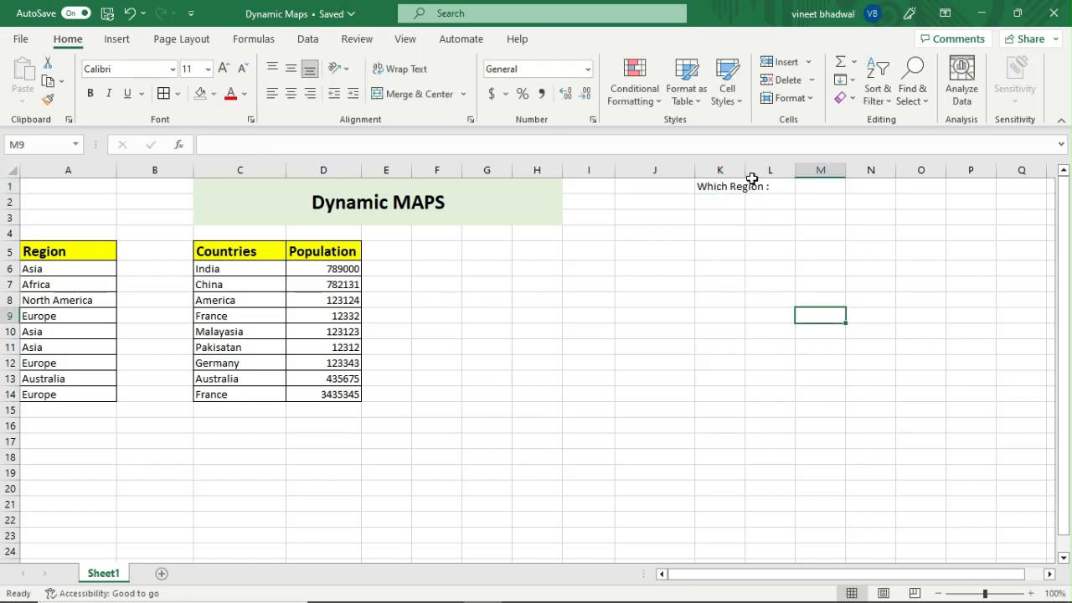
double_click(747, 171)
Copy the Region list with its header from A5:A14 to M5 and autofit column M.
left_click(810, 187)
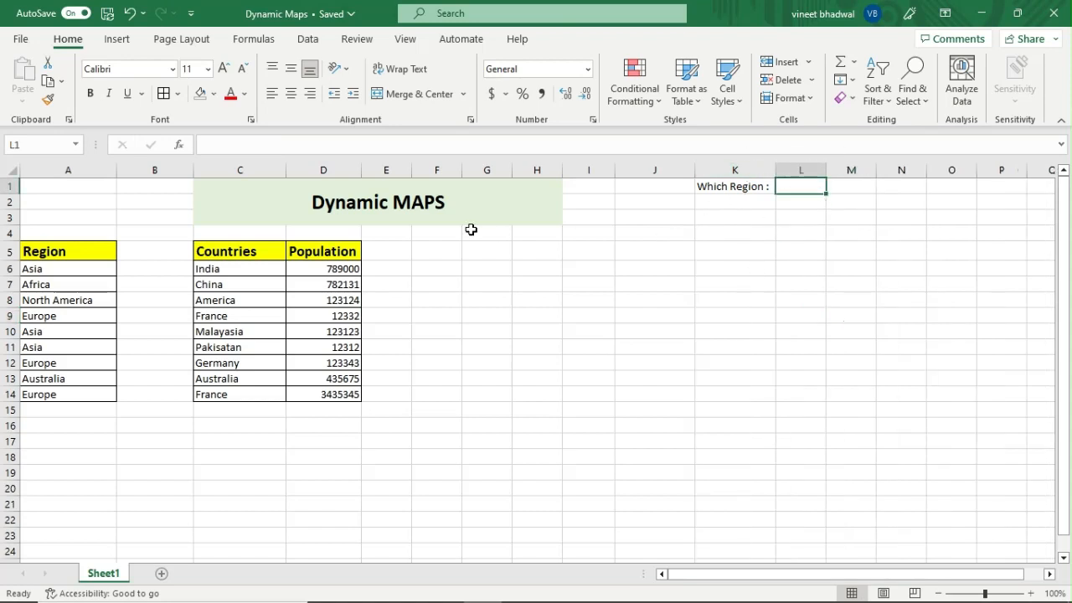
left_click(783, 268)
left_click(792, 189)
left_click_drag(64, 269, 57, 409)
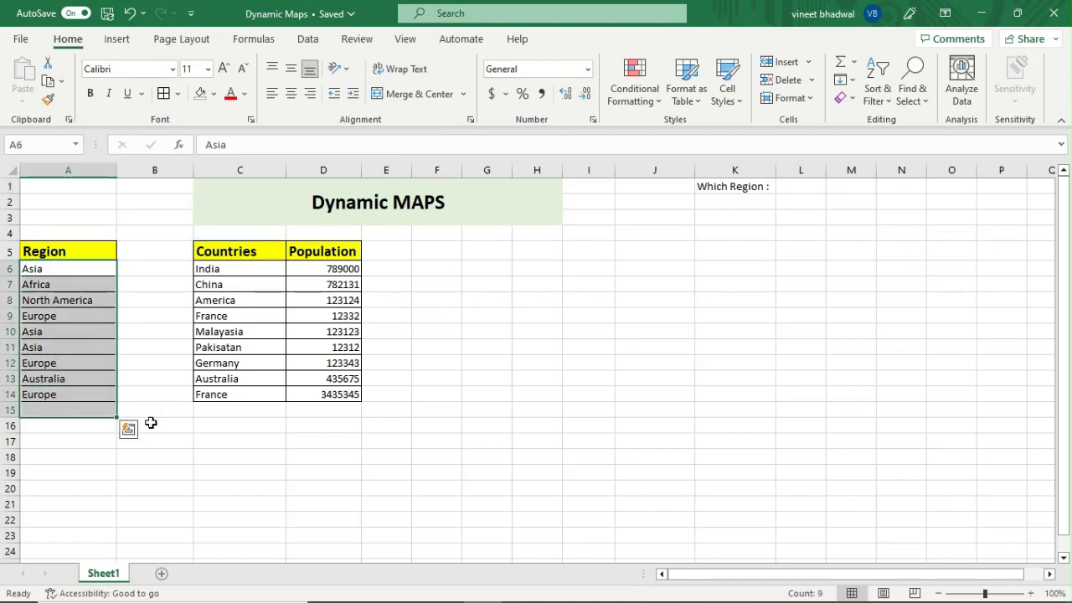
left_click(180, 492)
left_click_drag(74, 250, 70, 399)
key("ctrl+c")
left_click(819, 252)
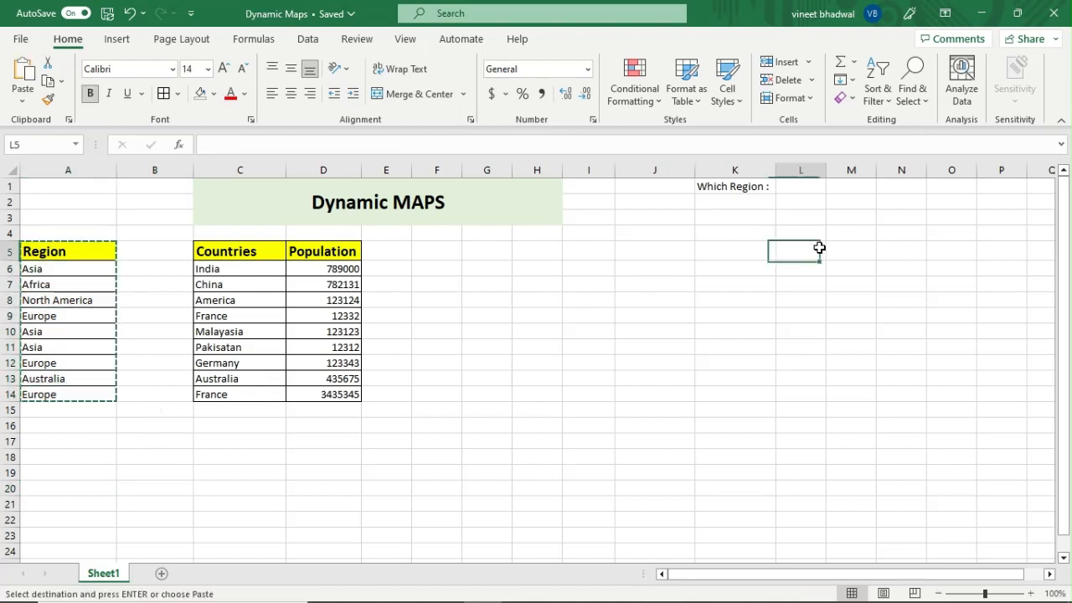
left_click(866, 251)
key("ctrl+v")
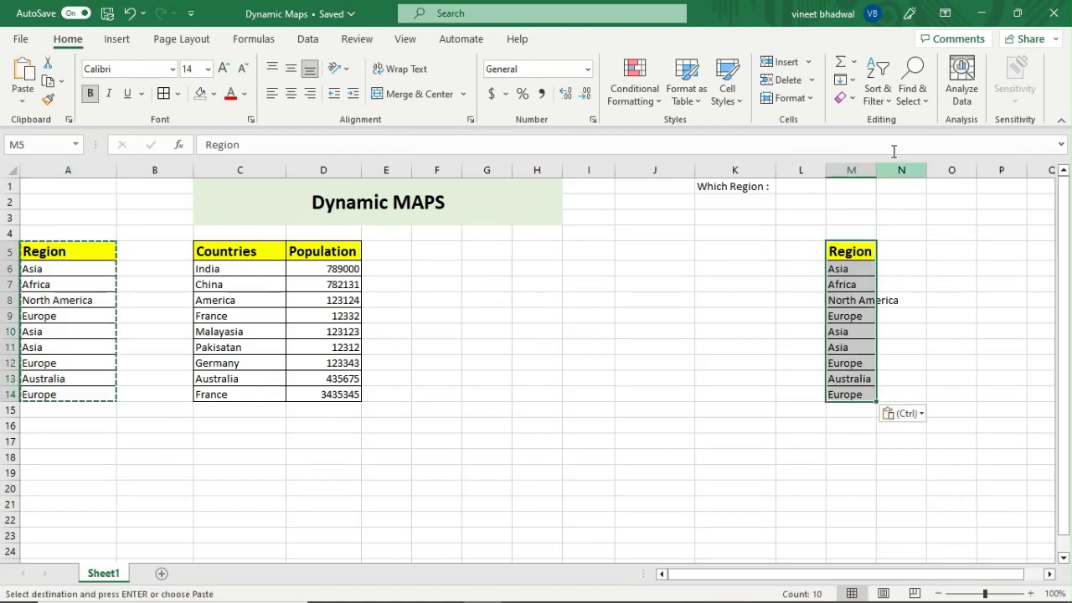
double_click(876, 170)
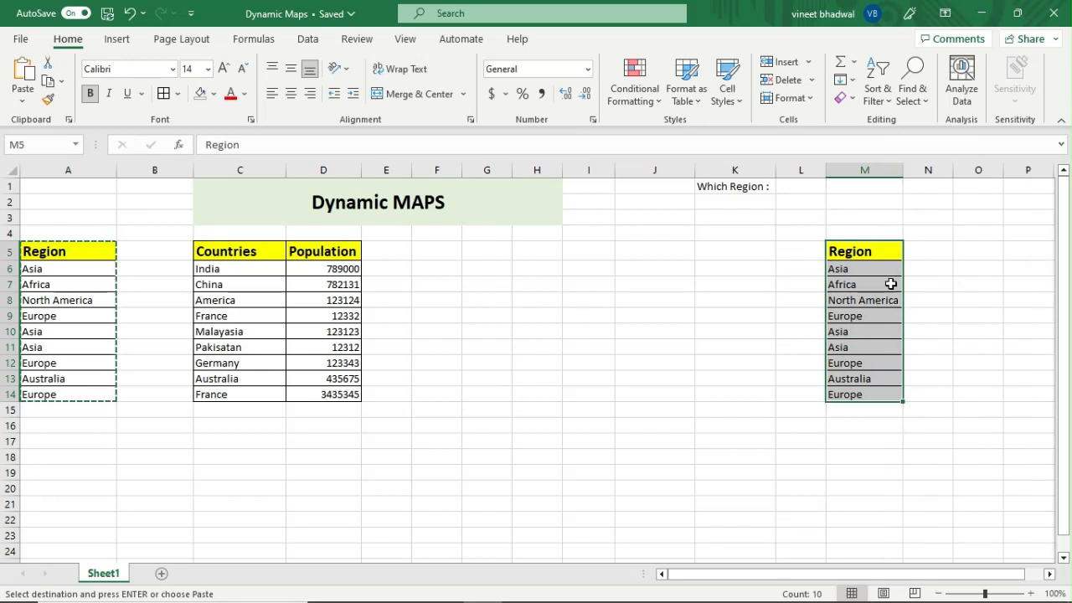
Remove the duplicate values from the copied region list in M6:M14.
left_click_drag(851, 271, 851, 391)
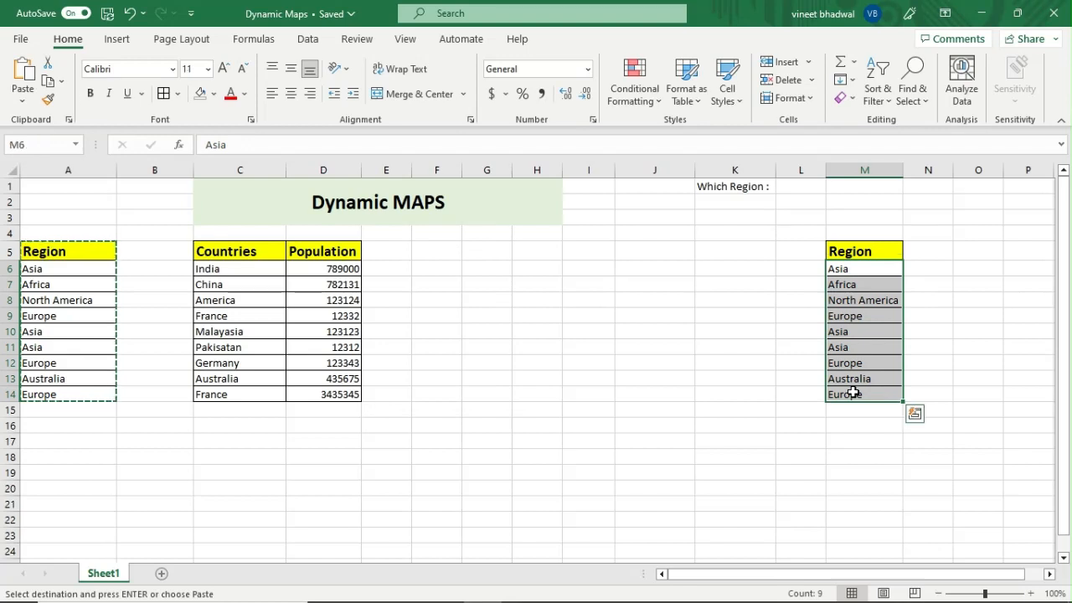
left_click(308, 38)
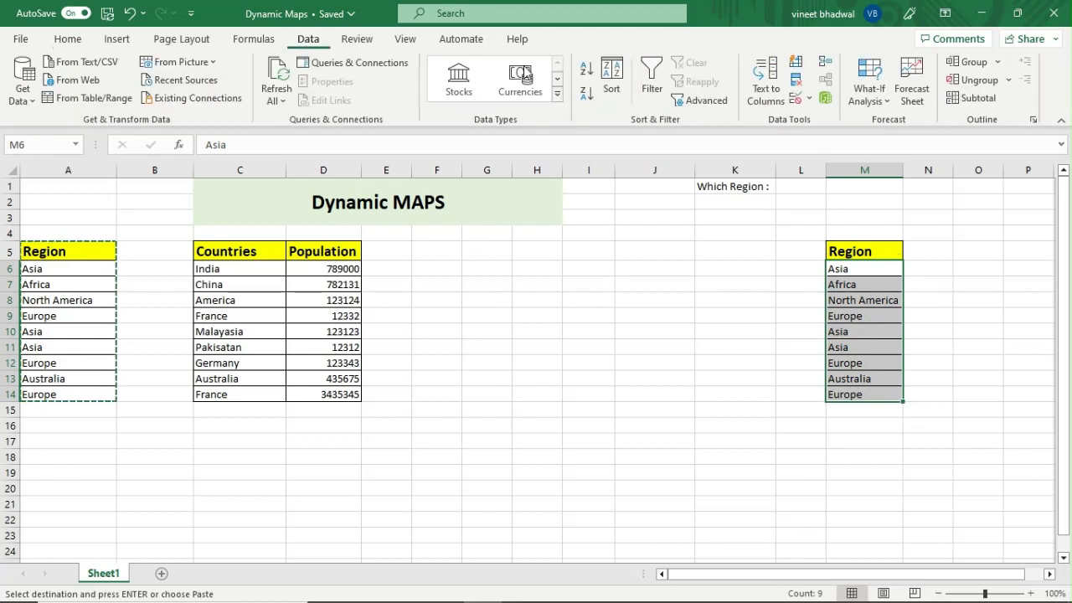
left_click(798, 84)
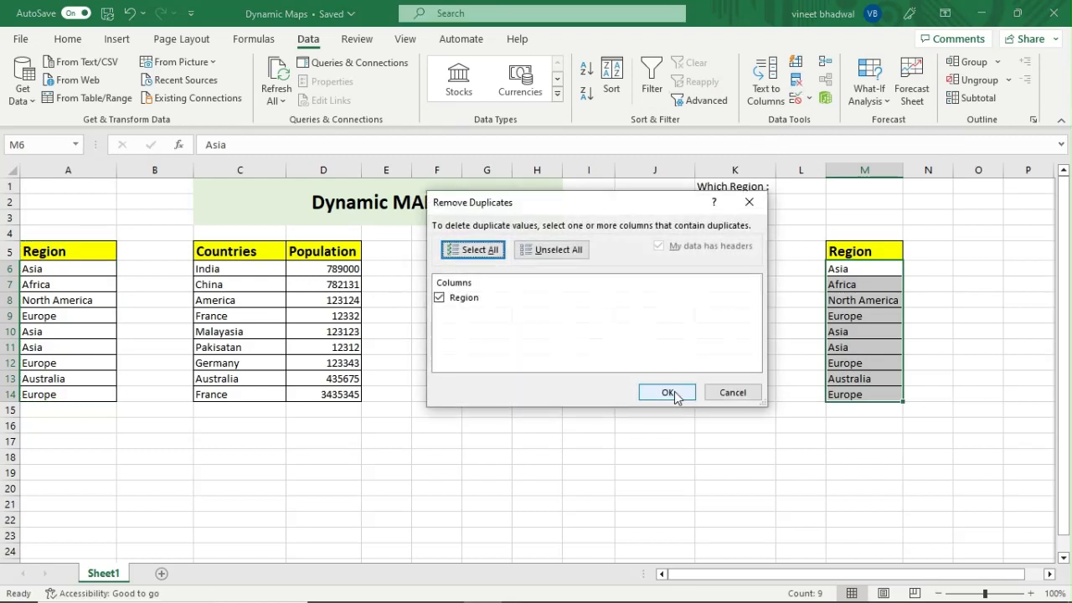
left_click(677, 393)
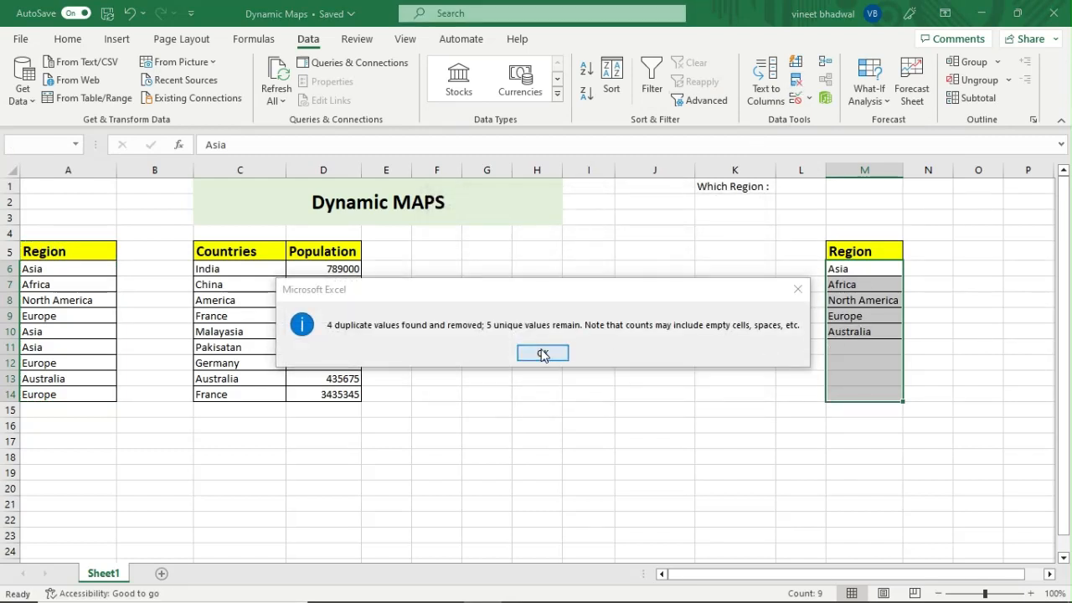
left_click(543, 353)
Sort the unique regions in M6:M10 from A to Z.
left_click_drag(841, 269, 854, 331)
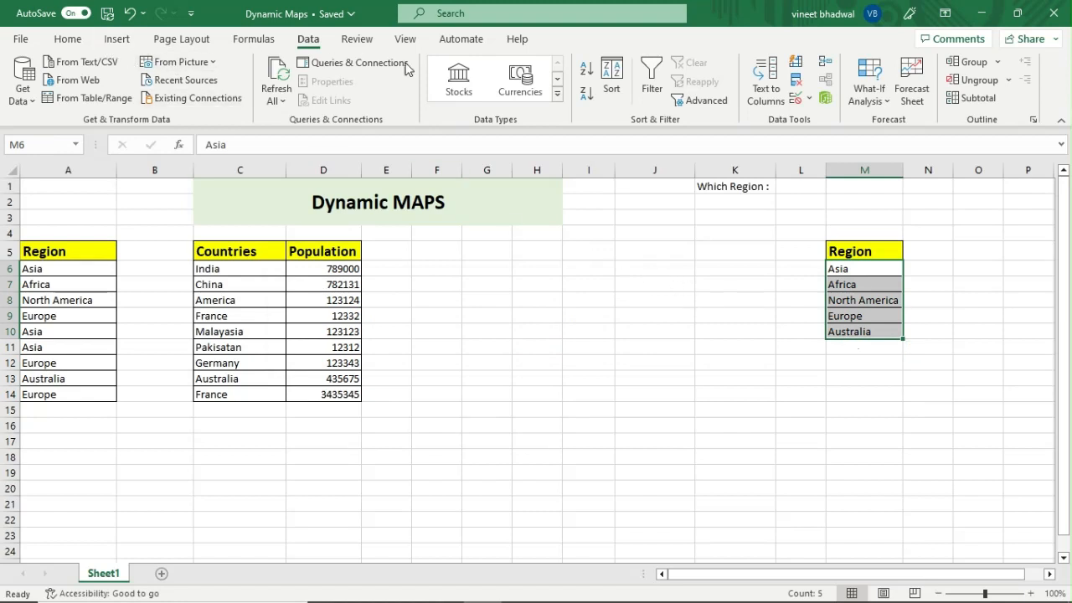
left_click(589, 74)
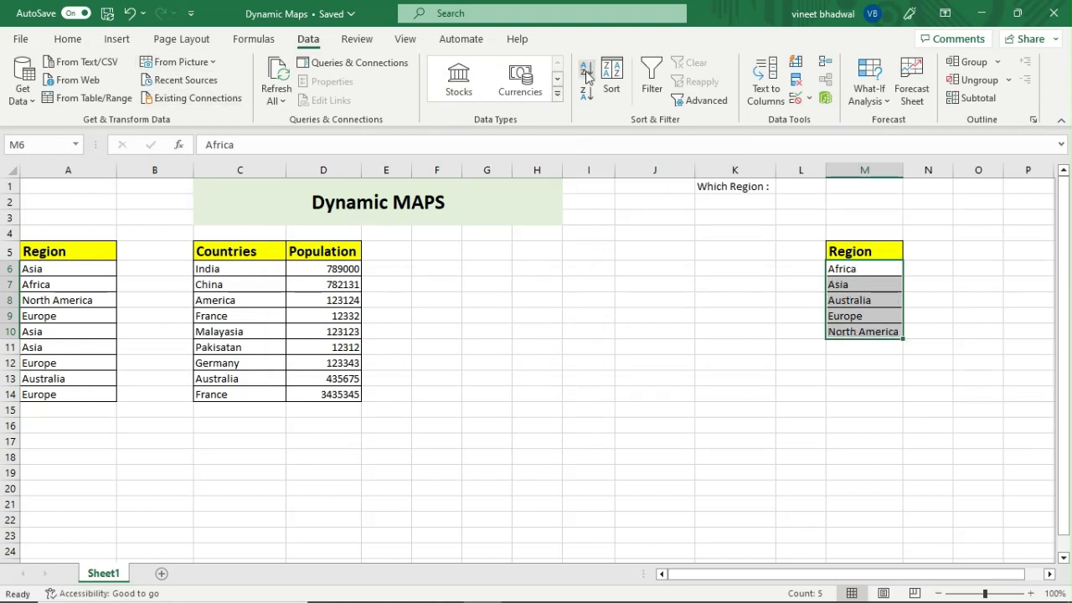
left_click_drag(861, 268, 871, 332)
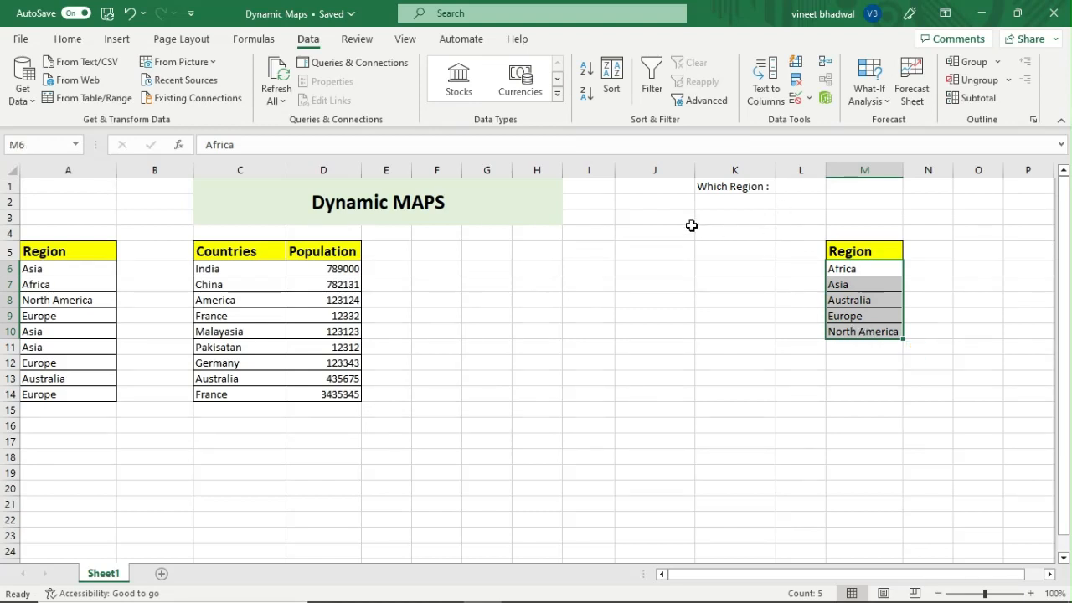
Add list data validation to cell L1 with the source =$M$6:$M$10.
left_click(778, 222)
left_click(798, 188)
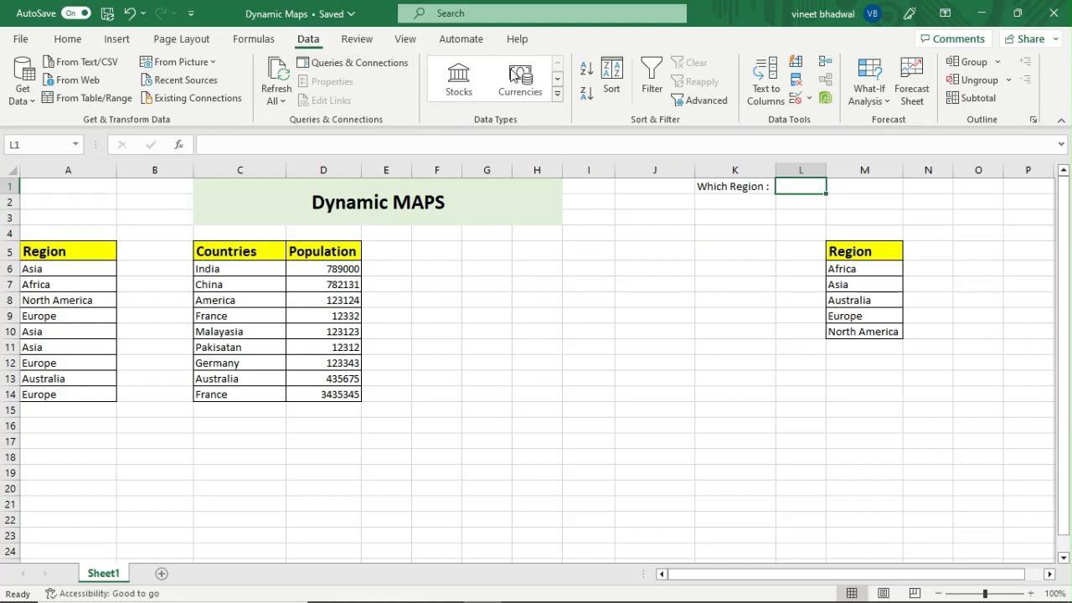
left_click(796, 101)
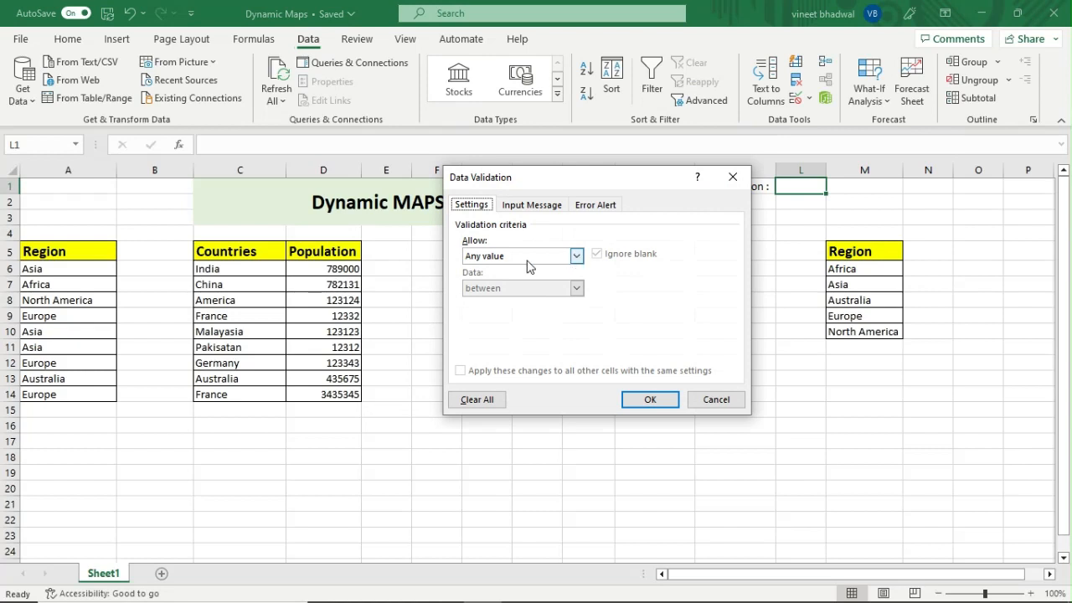
left_click(577, 256)
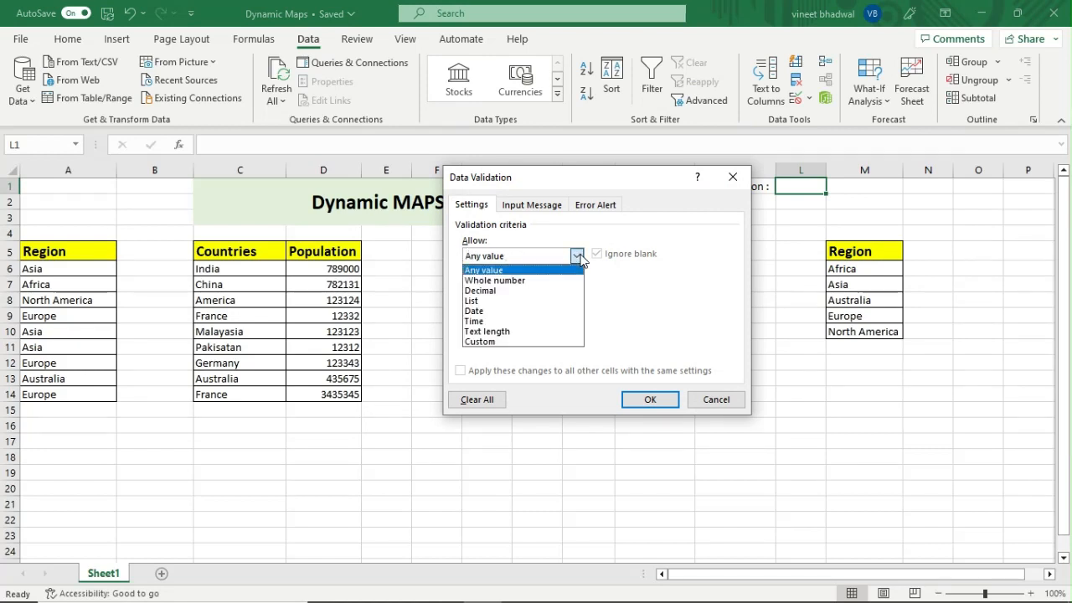
left_click(482, 298)
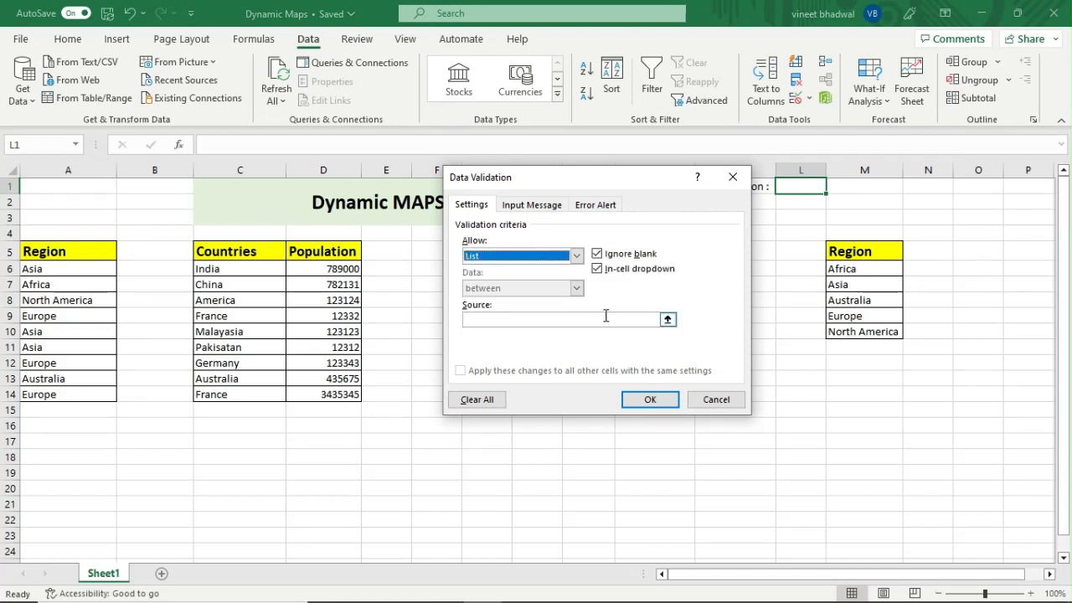
left_click(668, 319)
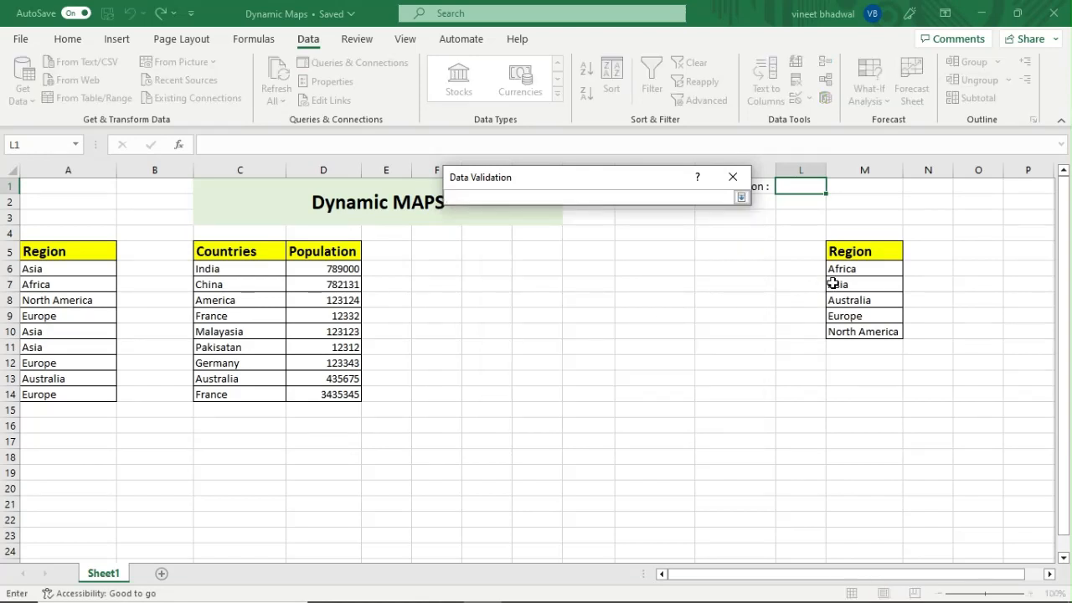
left_click_drag(846, 272, 847, 333)
key("Return")
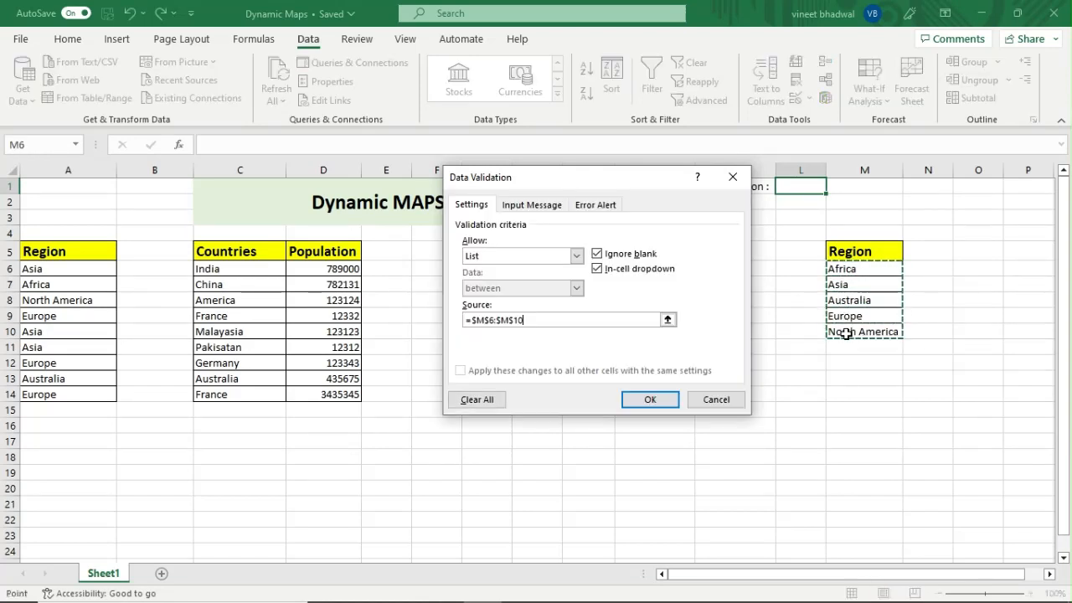
left_click(656, 401)
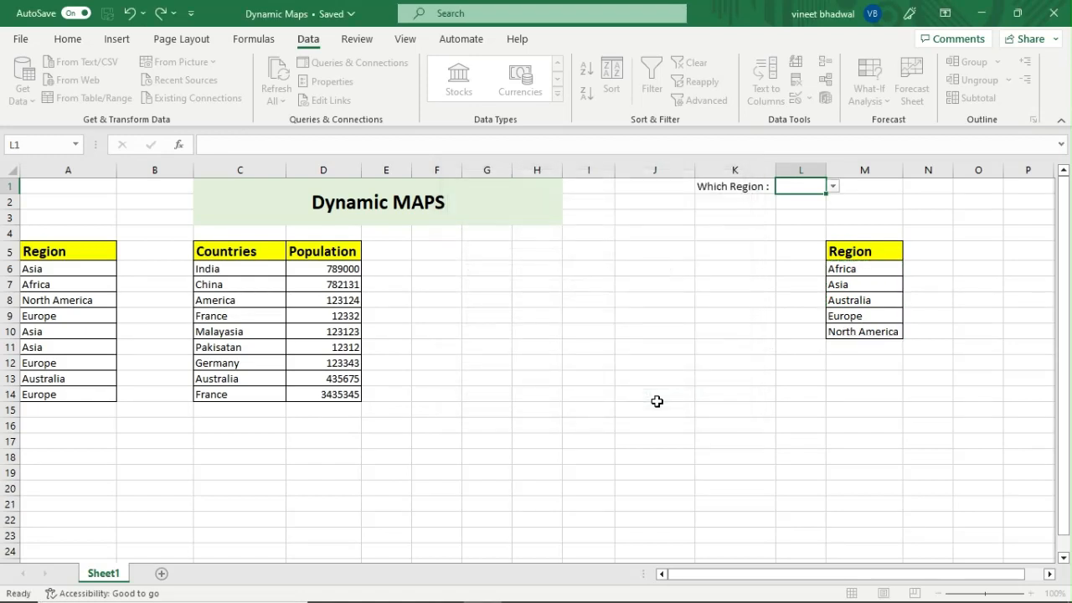
Try out the region dropdown in L1 by choosing different regions, including Asia, Europe and North America.
left_click(832, 187)
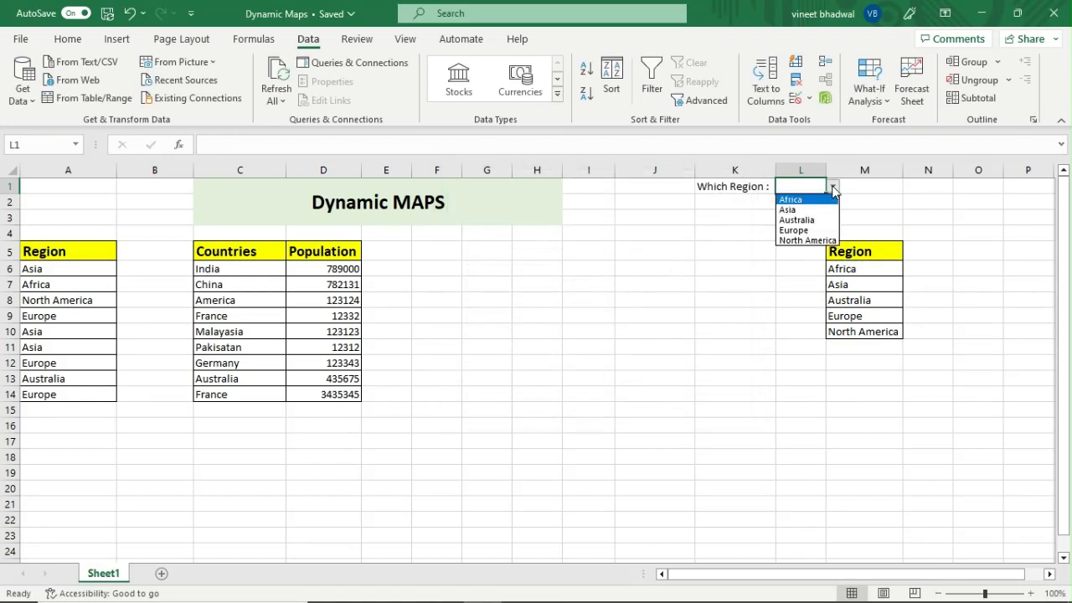
left_click(799, 209)
left_click(833, 187)
left_click(797, 220)
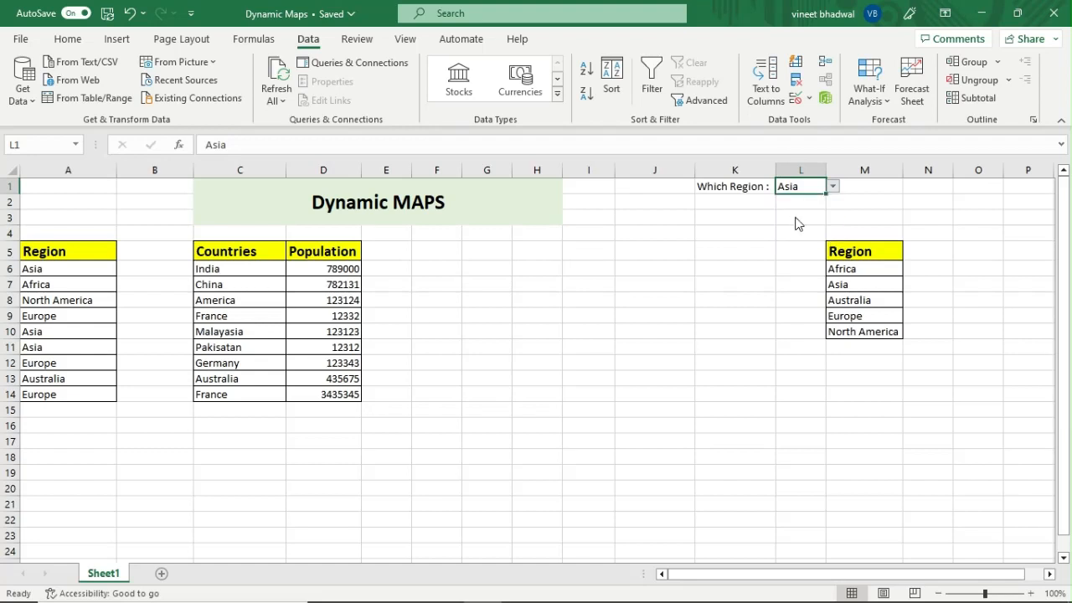
left_click(832, 187)
left_click(794, 230)
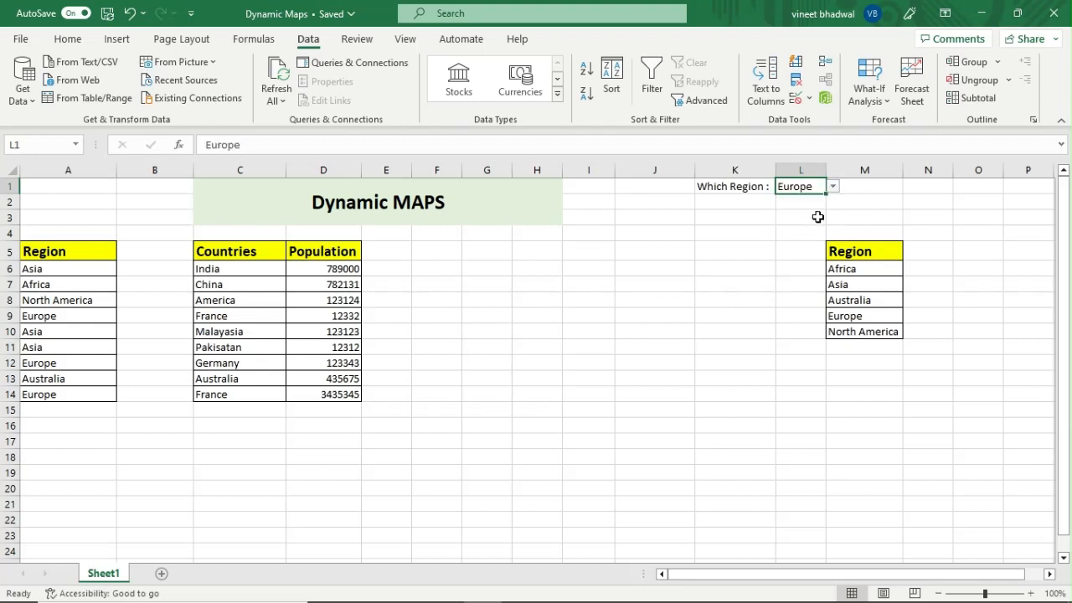
left_click(833, 186)
left_click(804, 240)
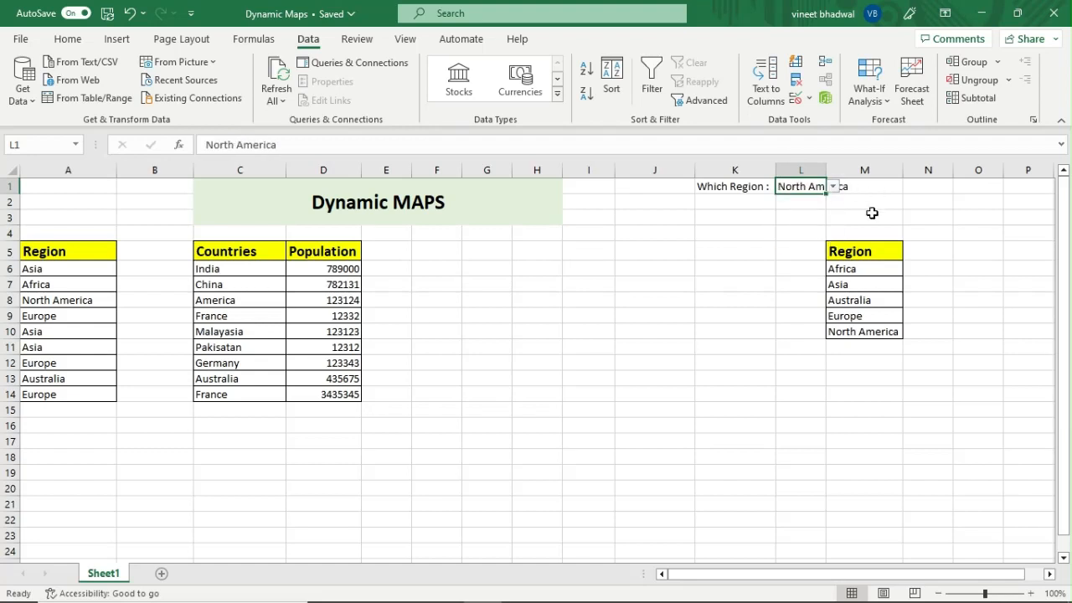
left_click(874, 215)
Set the region dropdown in L1 to Africa.
left_click(804, 186)
left_click(832, 189)
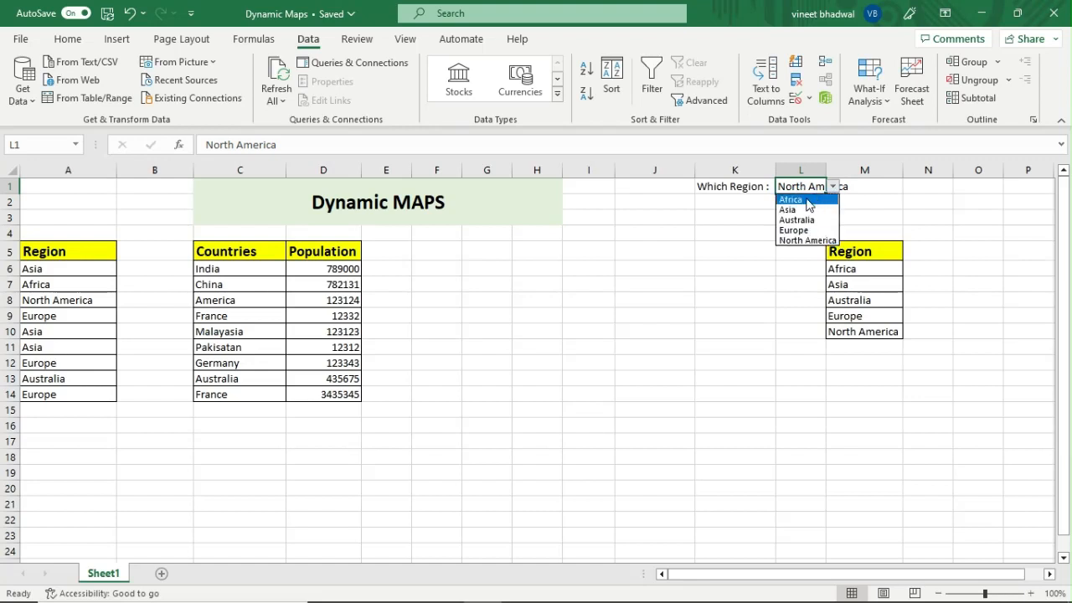
left_click(802, 200)
left_click(694, 297)
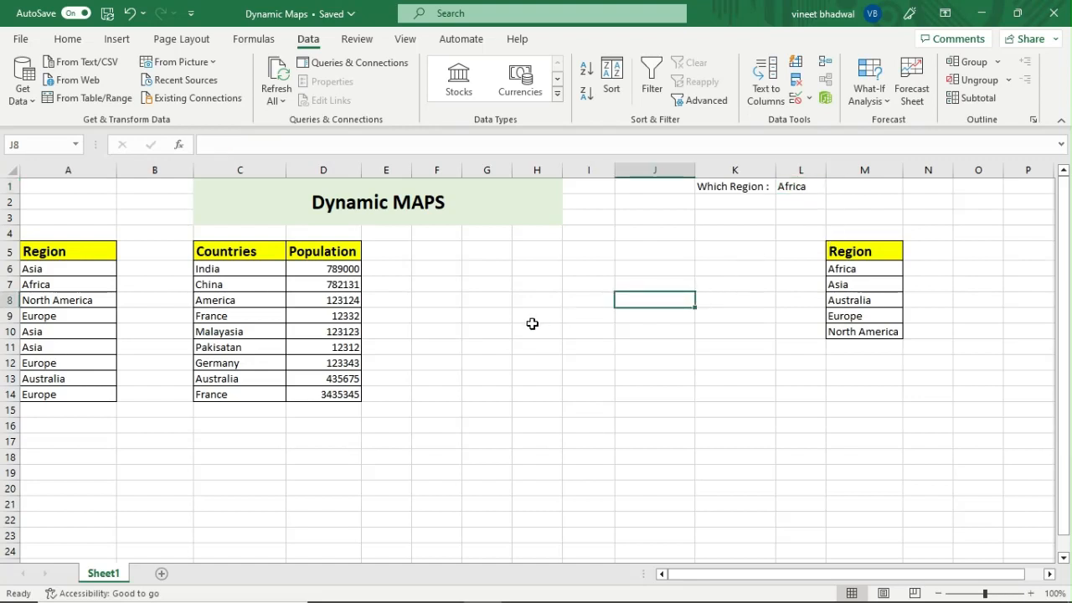
Copy the Countries and Population headers from C5:D5 to J5:K5 and autofit column J to its header.
left_click_drag(220, 251, 292, 251)
key("ctrl+c")
left_click(653, 247)
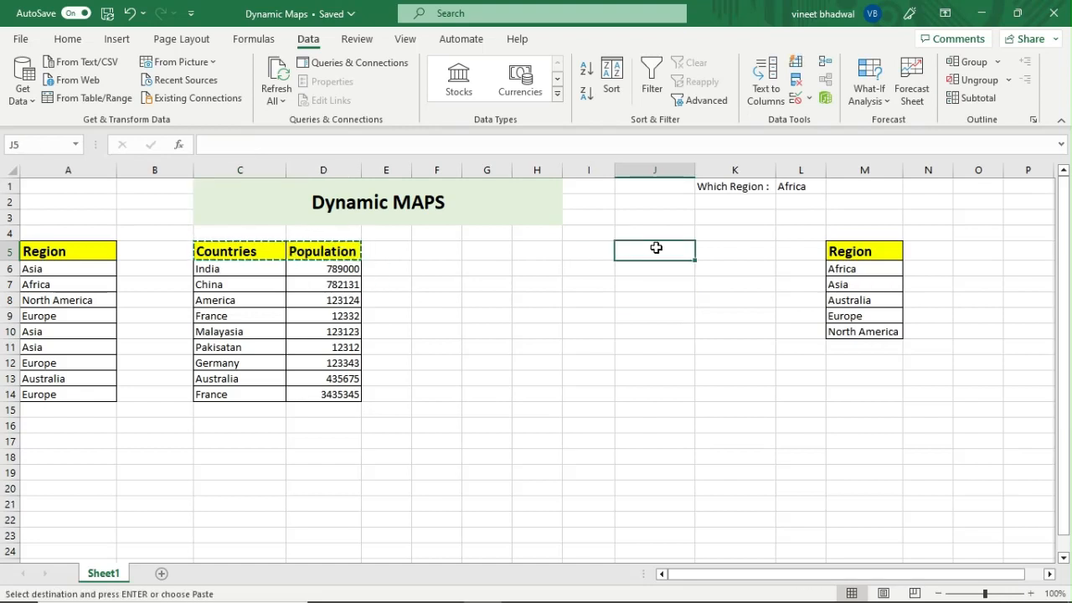
key("ctrl+v")
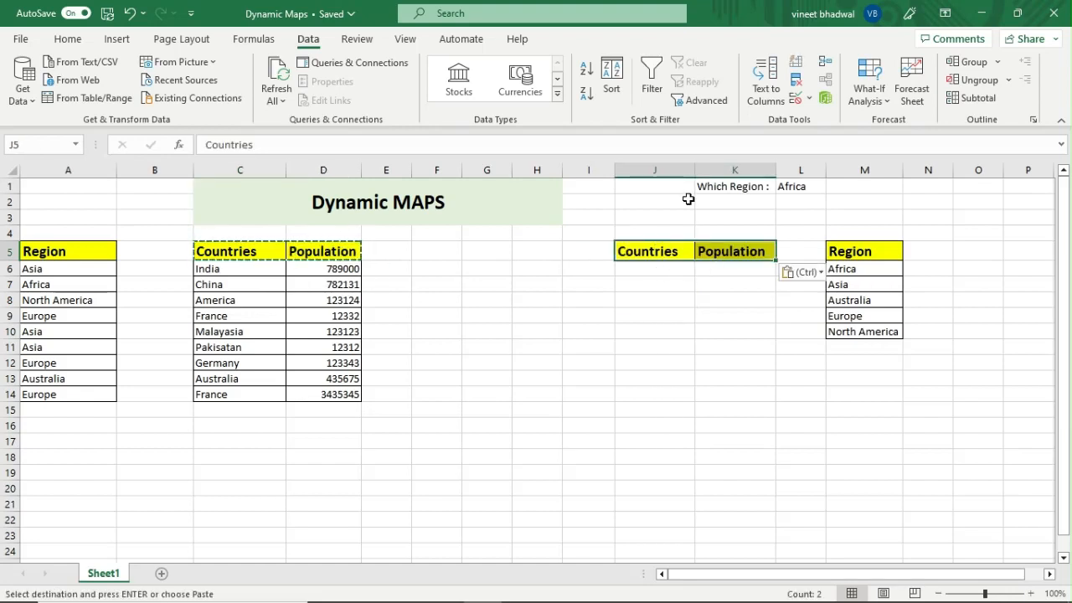
double_click(695, 170)
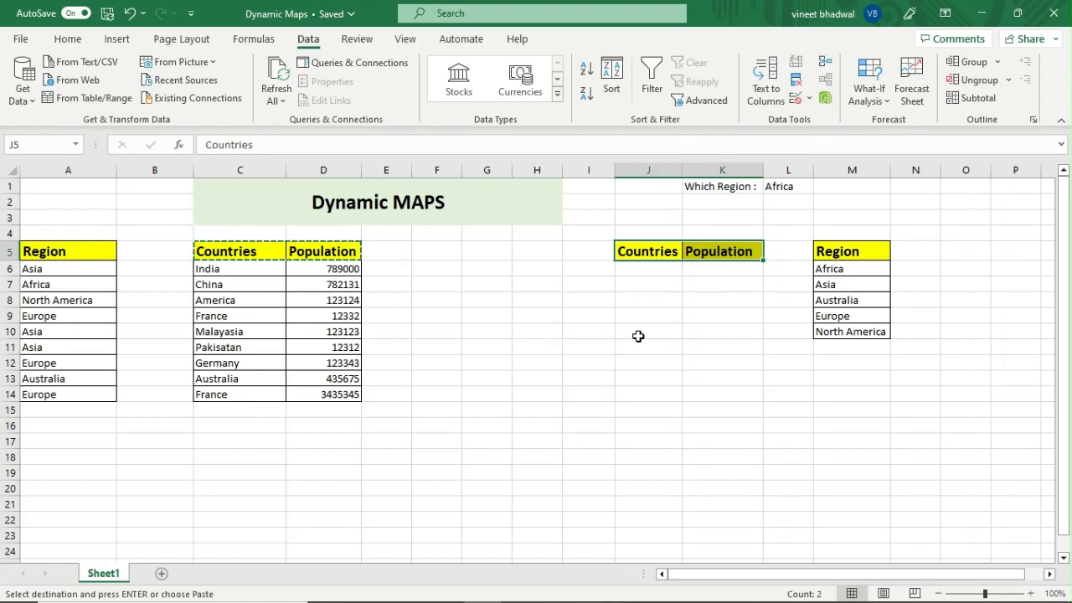
key("Escape")
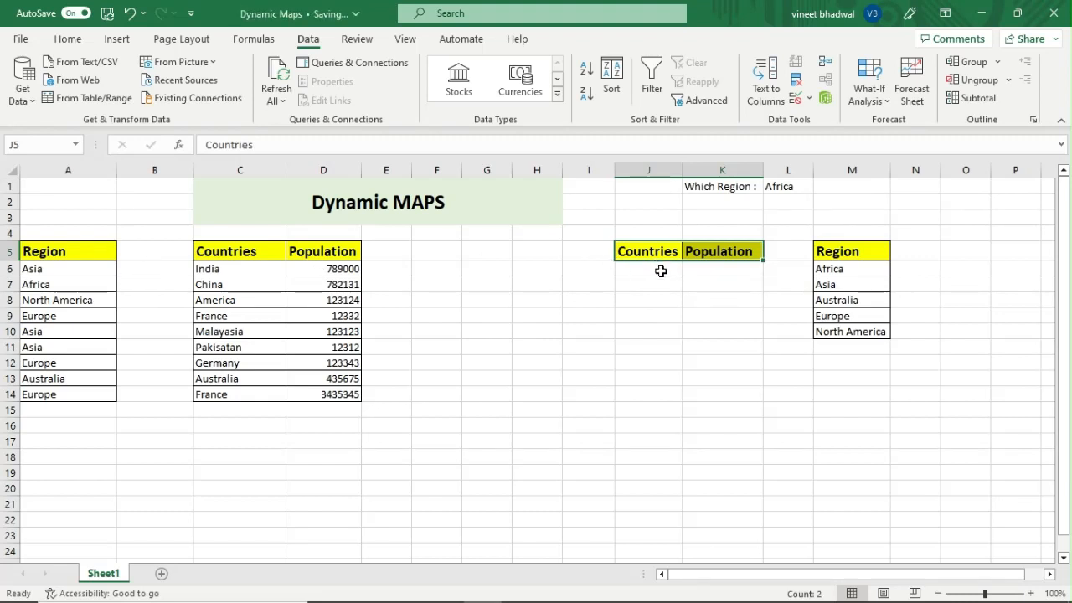
Enter the formula =A6=$L$1 in B6 and fill it down to B14.
left_click(139, 273)
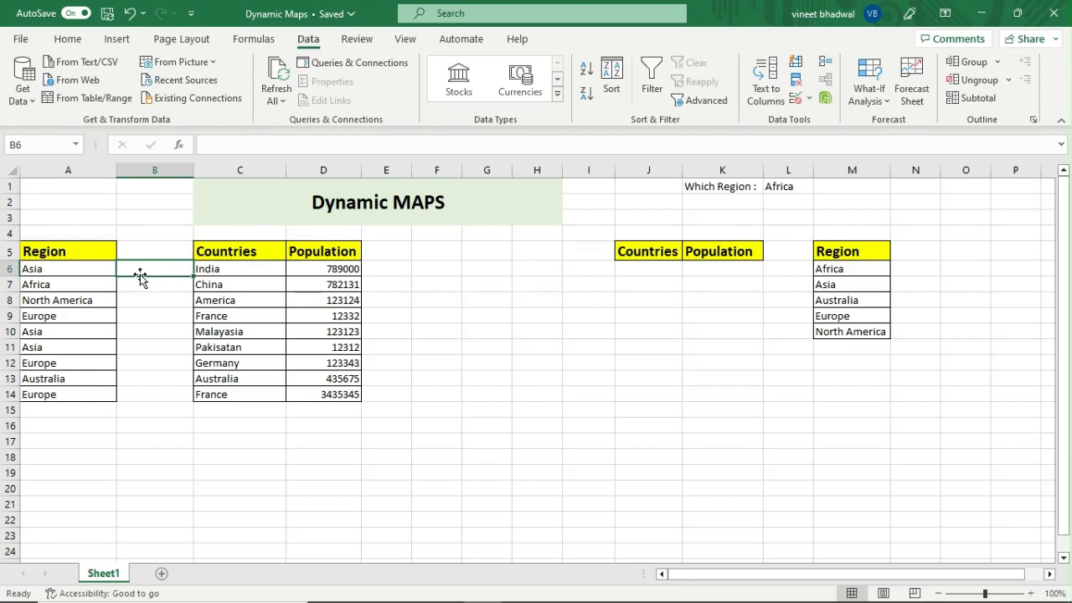
type("=")
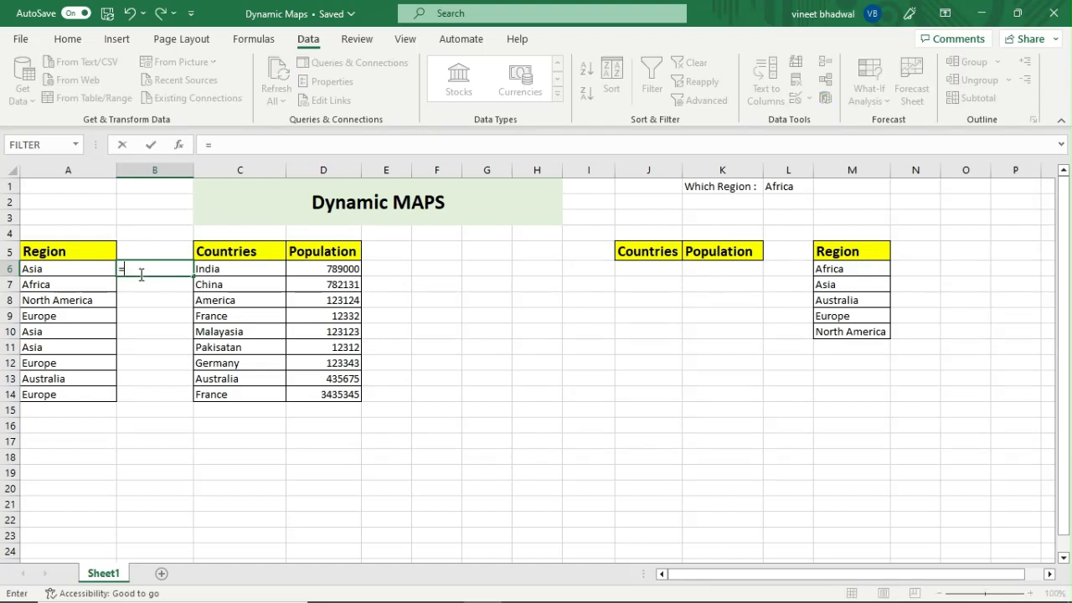
left_click(65, 271)
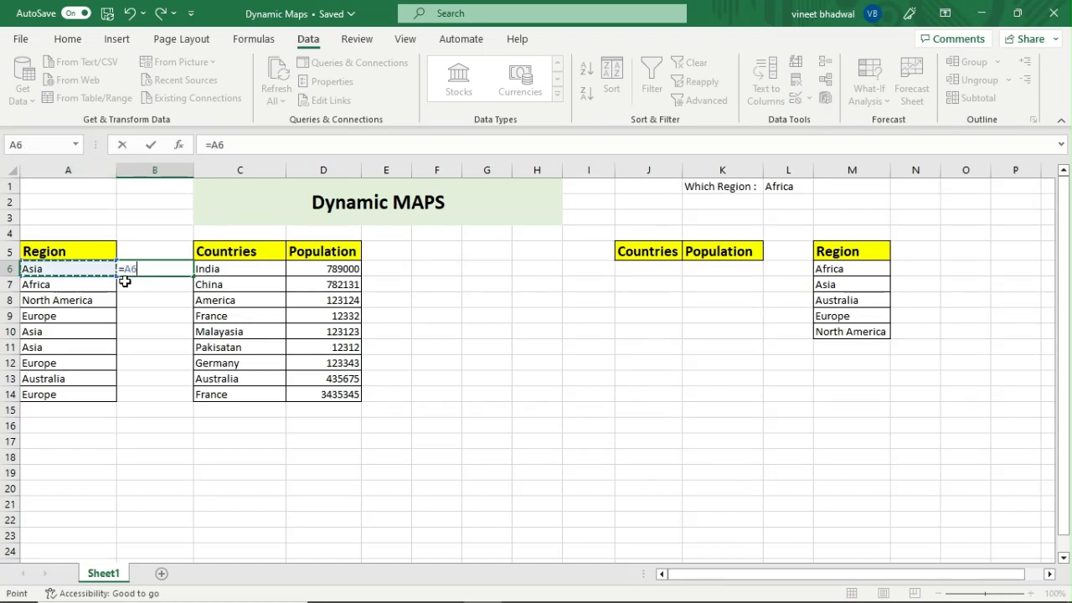
type("=")
left_click(784, 186)
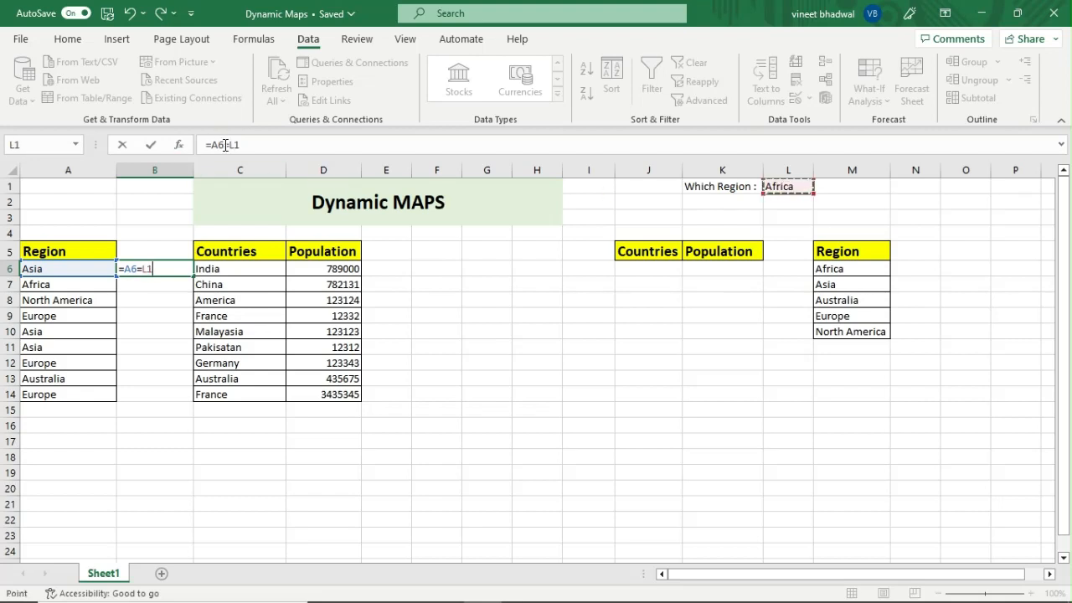
left_click(232, 144)
key("F4")
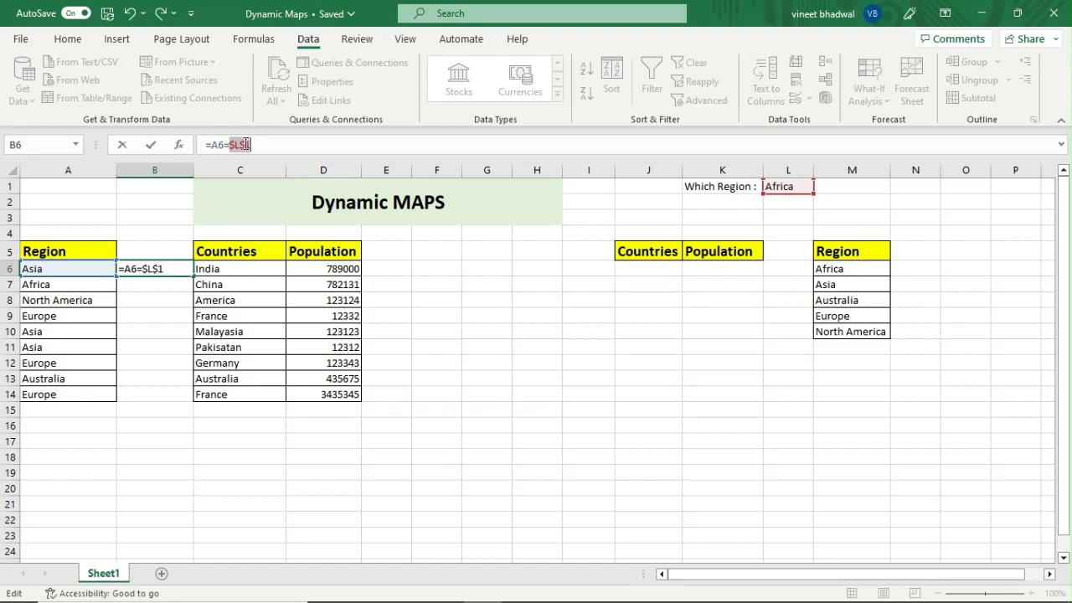
key("Return")
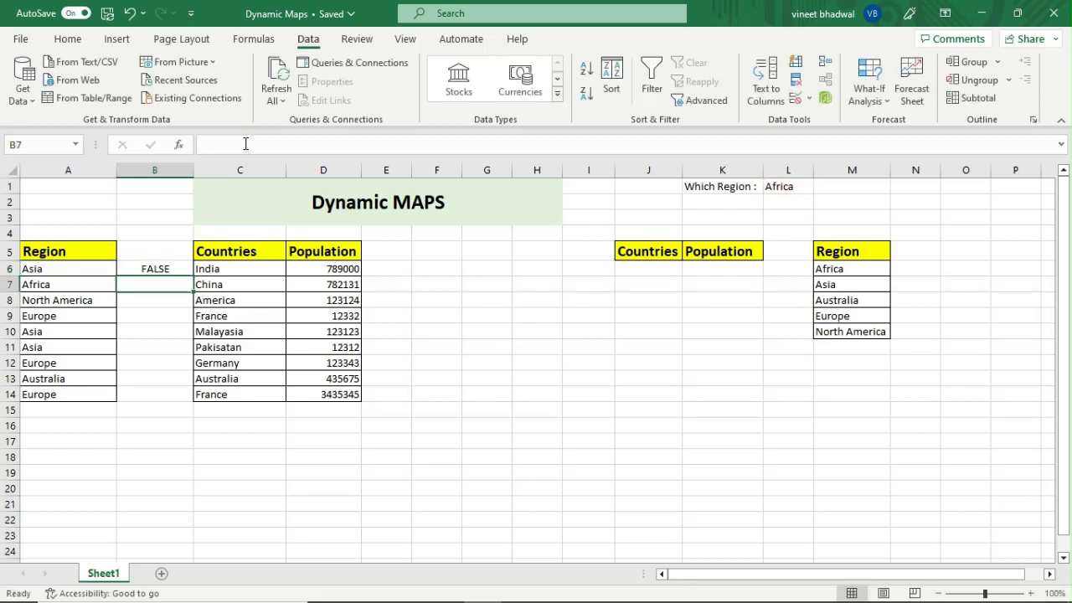
left_click(157, 268)
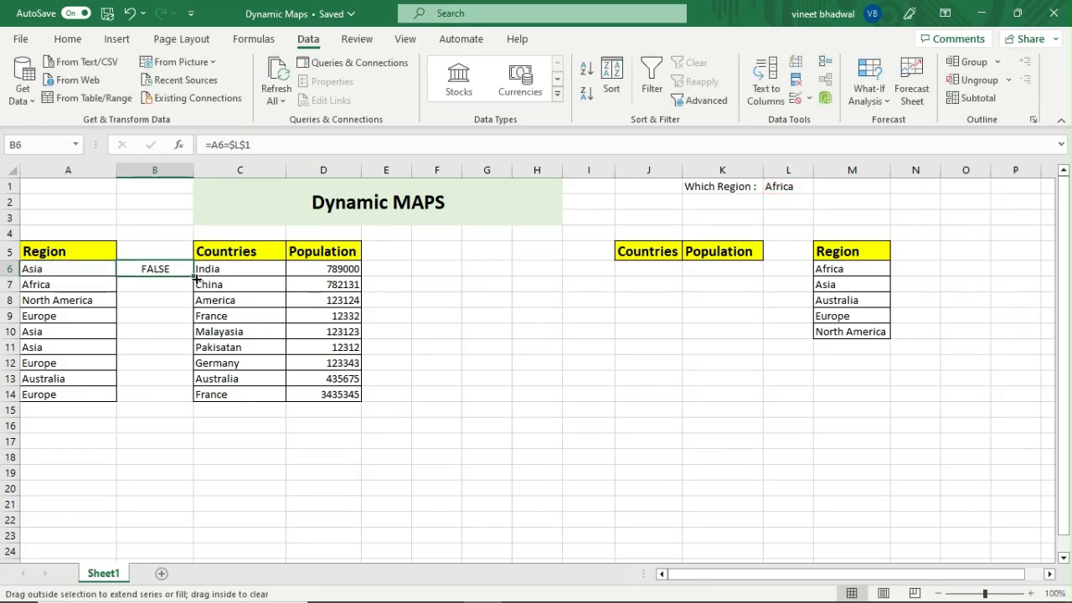
double_click(192, 276)
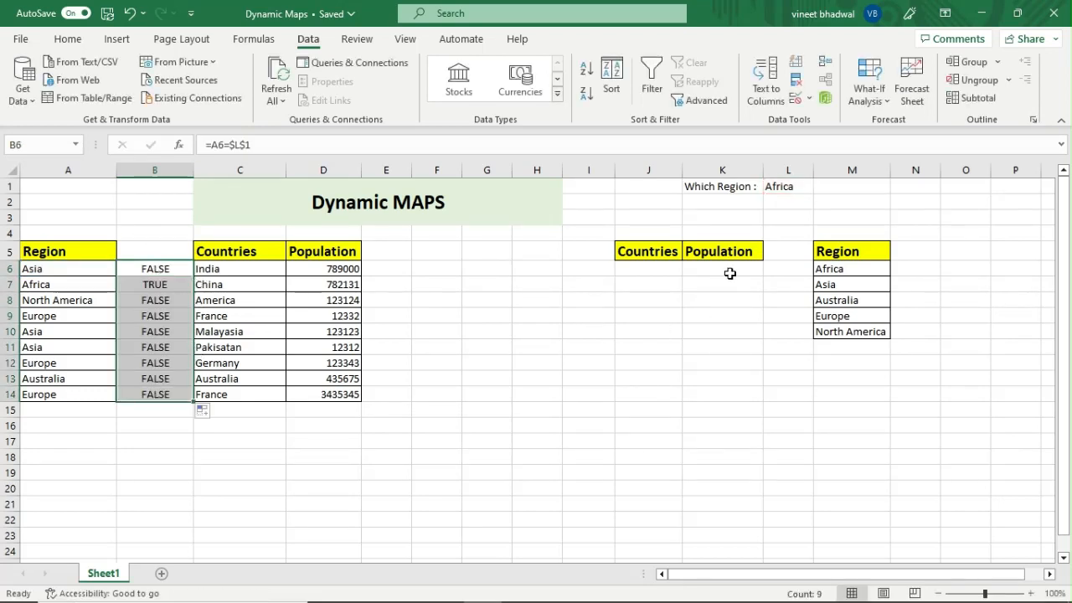
Set the region dropdown in L1 to Asia and check the match flags against the Asian rows.
left_click(786, 186)
left_click(820, 186)
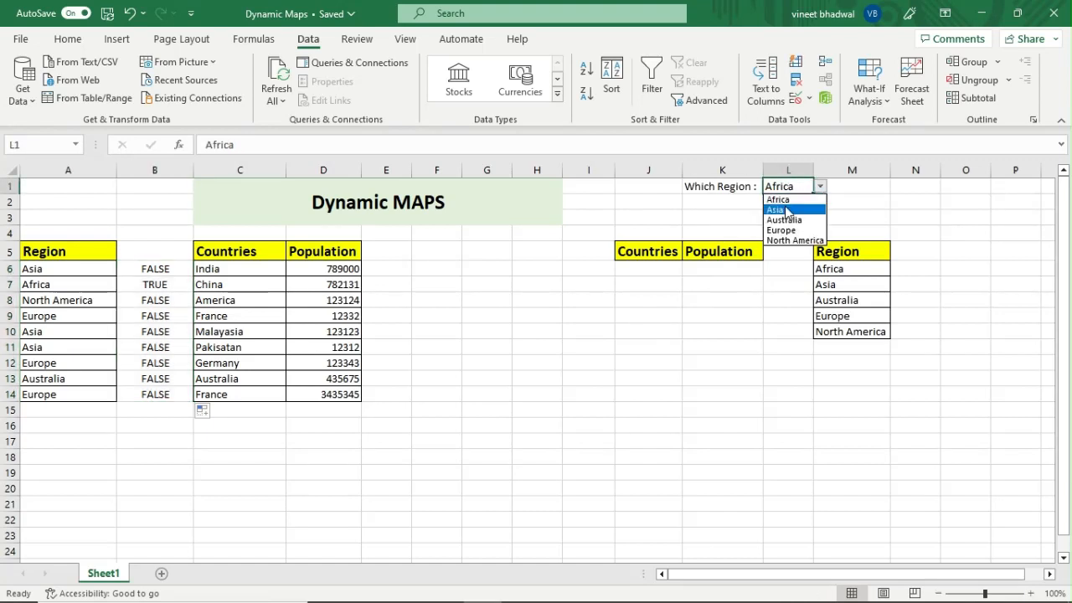
left_click(787, 209)
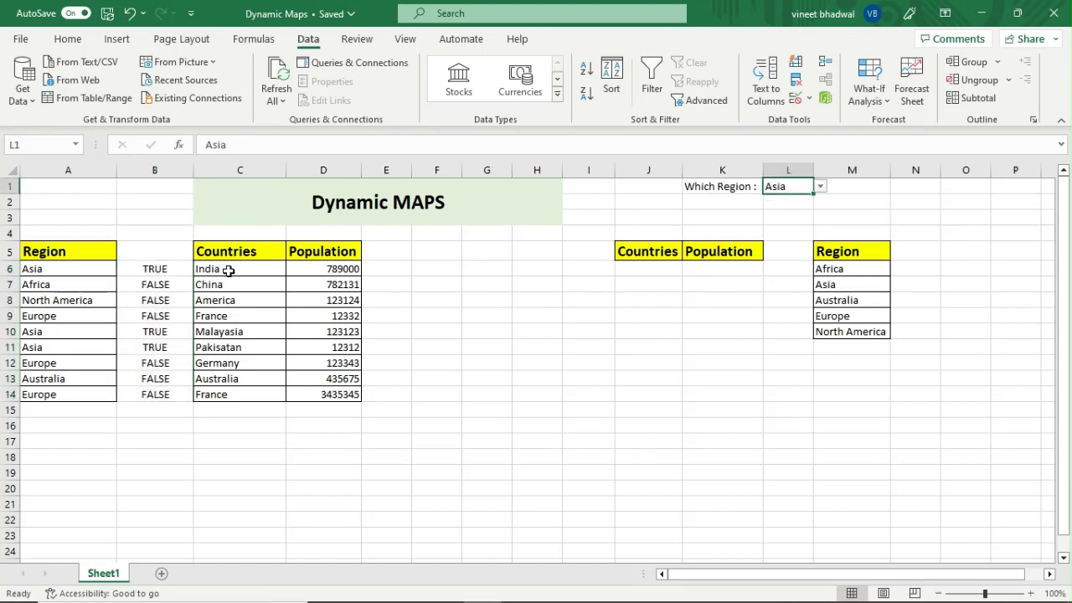
left_click_drag(76, 276, 226, 273)
left_click_drag(87, 335, 223, 347)
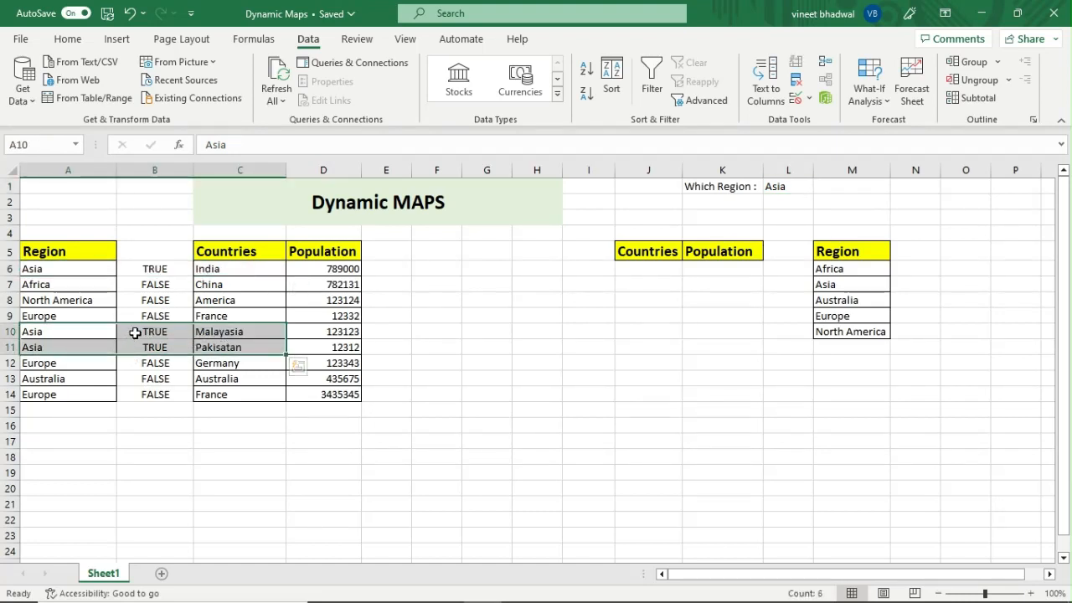
Set the region dropdown in L1 to Australia and check the flag in that country's row.
left_click(788, 187)
left_click(820, 186)
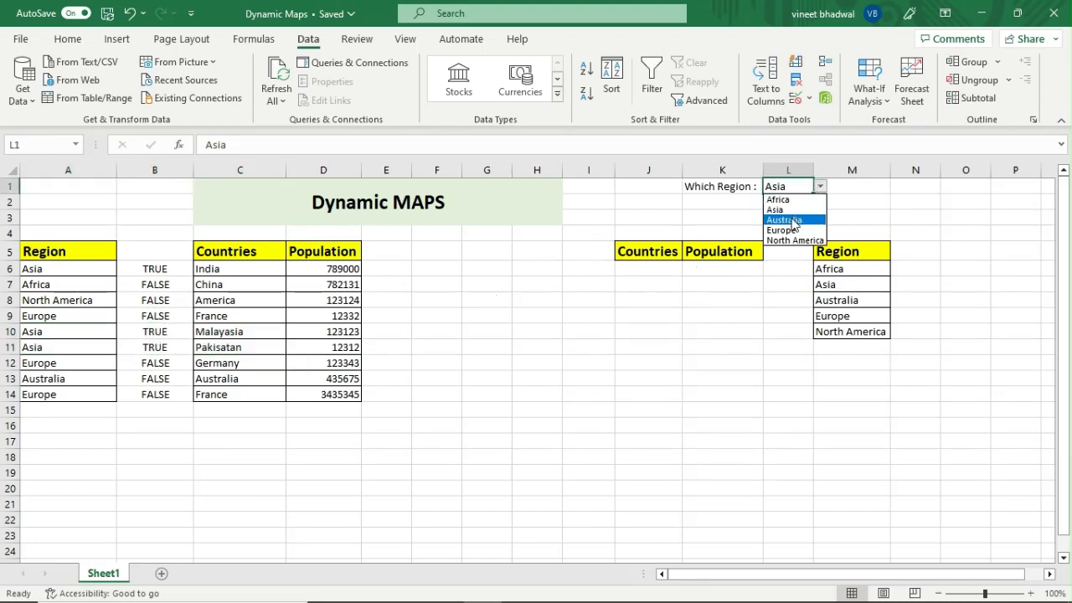
left_click(794, 221)
left_click_drag(100, 378, 203, 378)
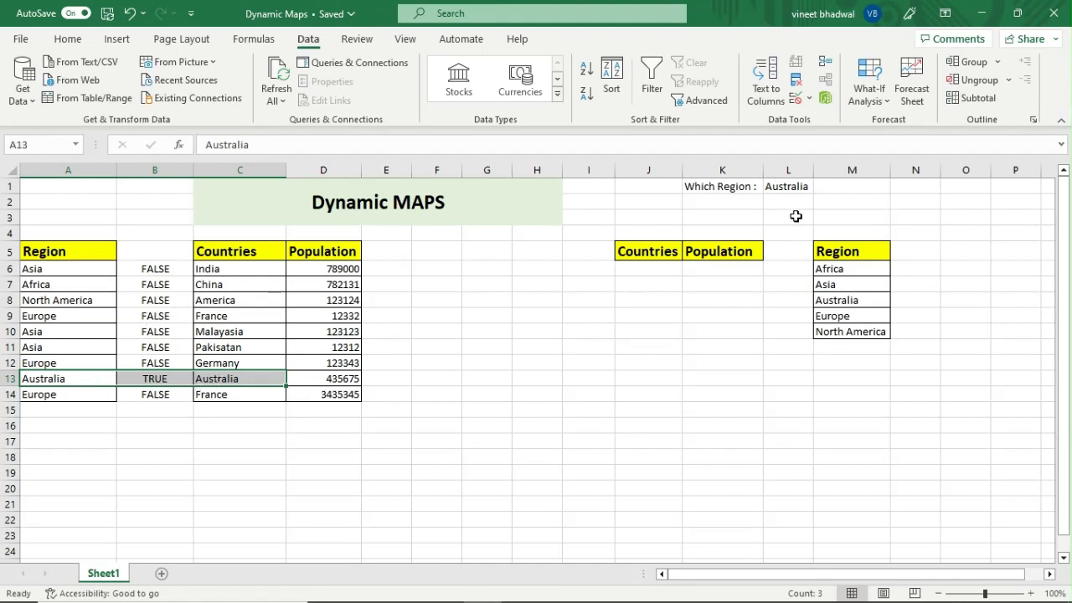
left_click(799, 186)
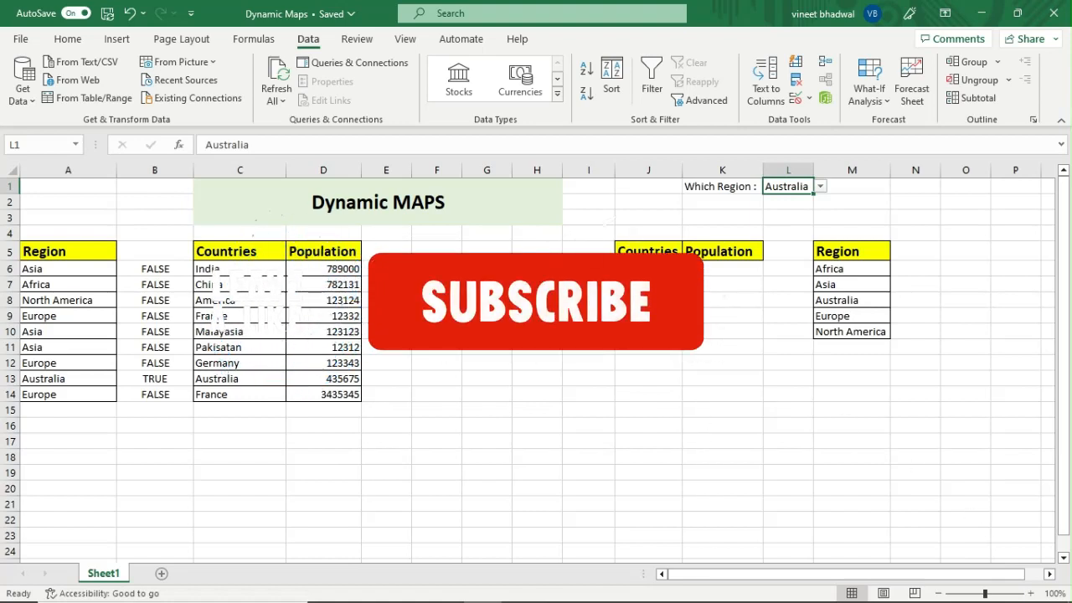
left_click(486, 284)
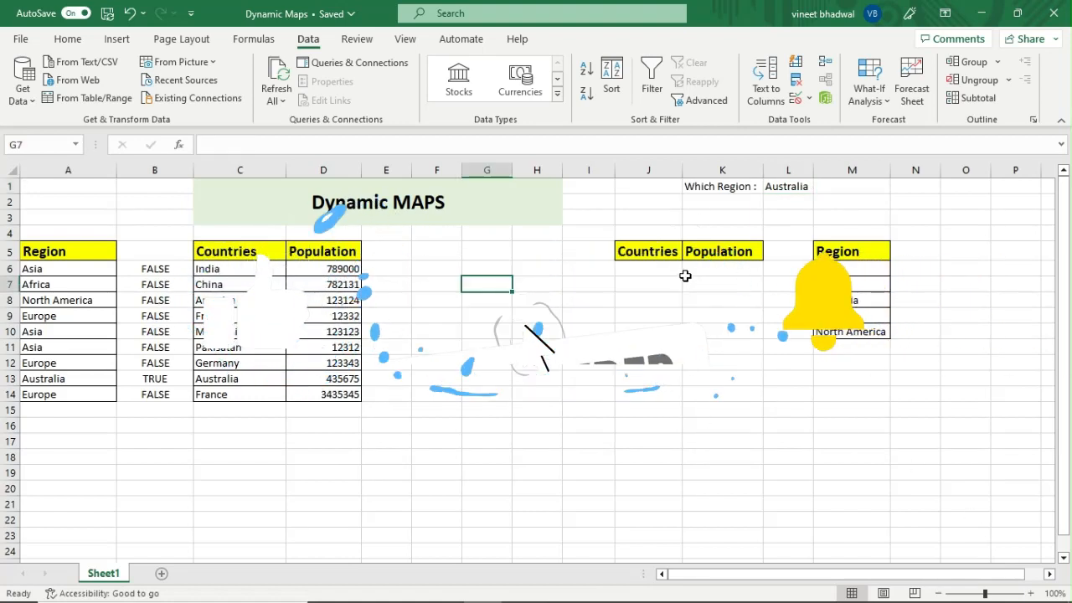
Insert the FILTER function in J6, under the copied Countries header.
left_click(643, 269)
type("=")
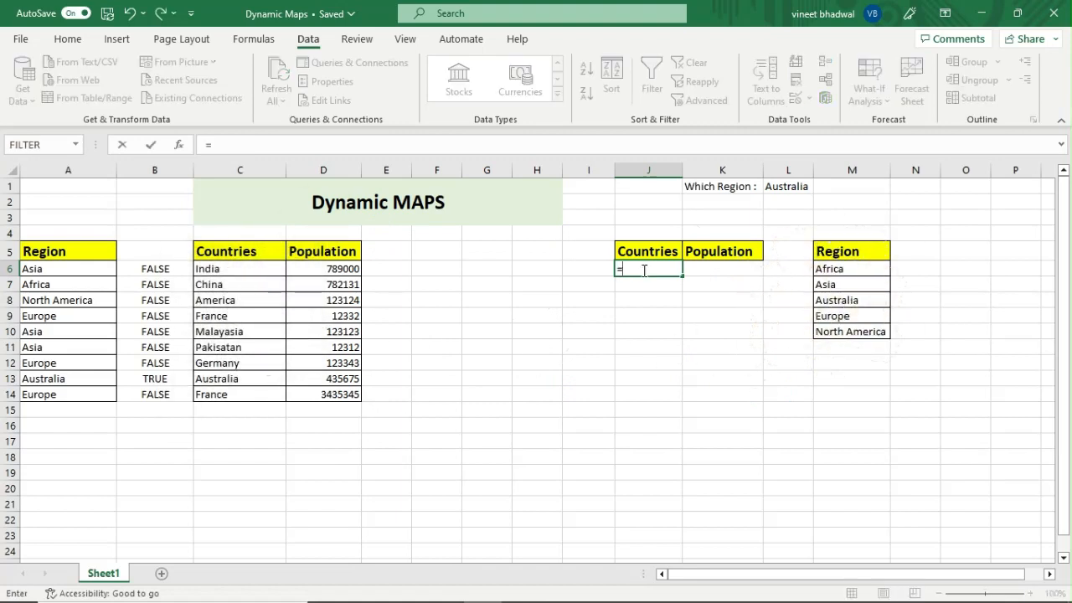
key("BackSpace")
type("=")
key("BackSpace")
left_click(179, 144)
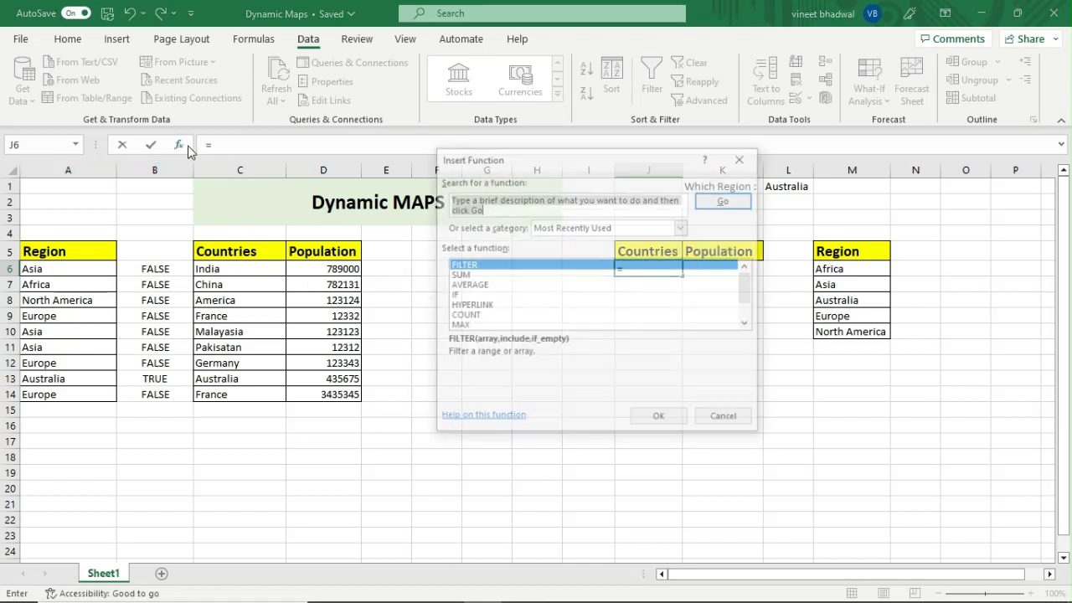
type("filter")
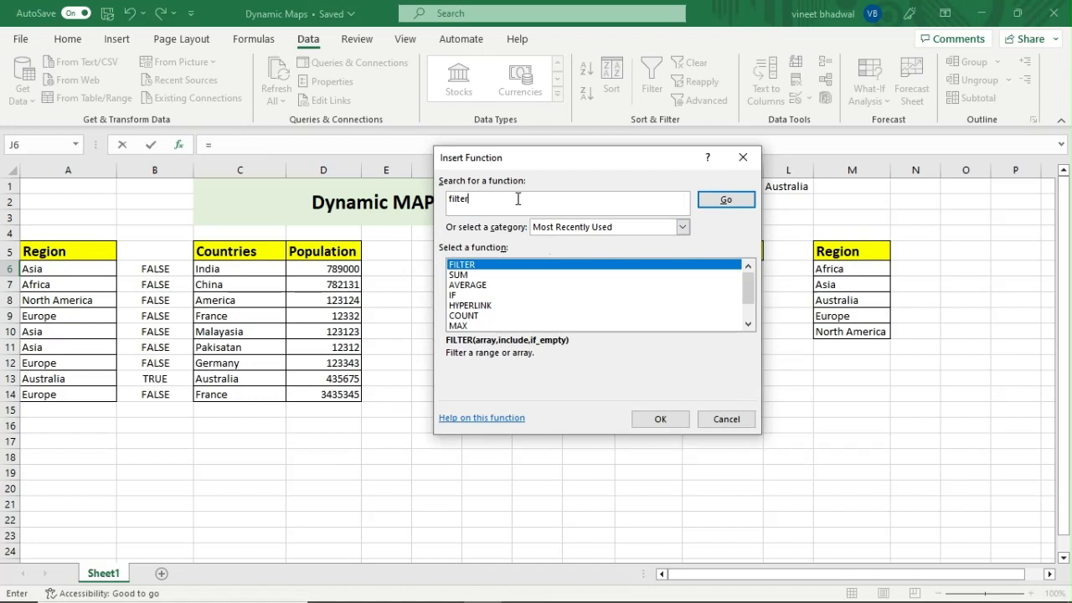
left_click(655, 417)
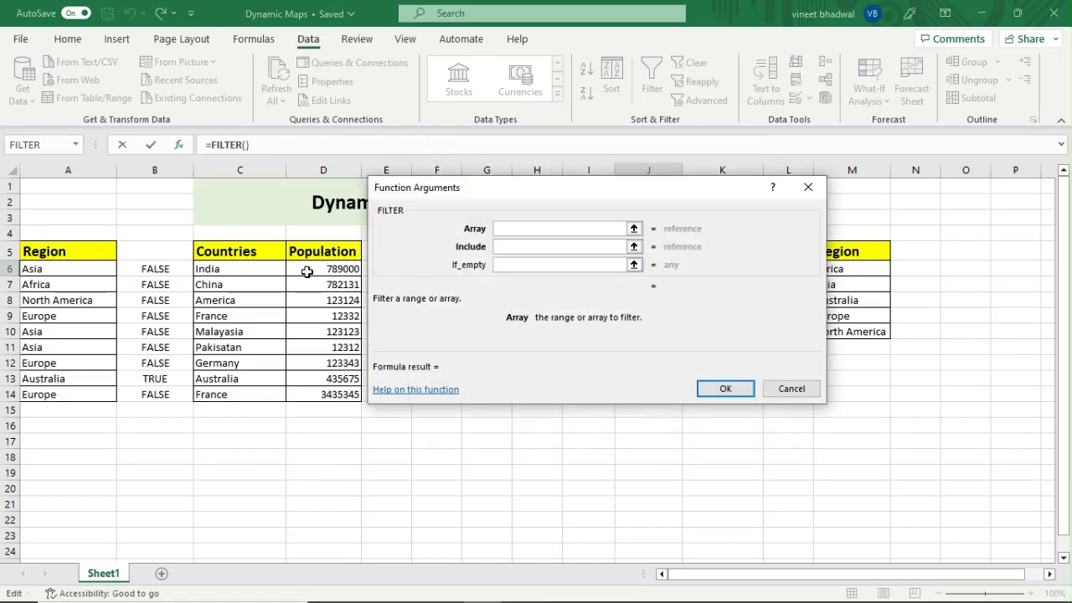
Set the FILTER array to C6:D14 and its include argument to B6:B14, and complete the formula.
left_click_drag(497, 186, 630, 351)
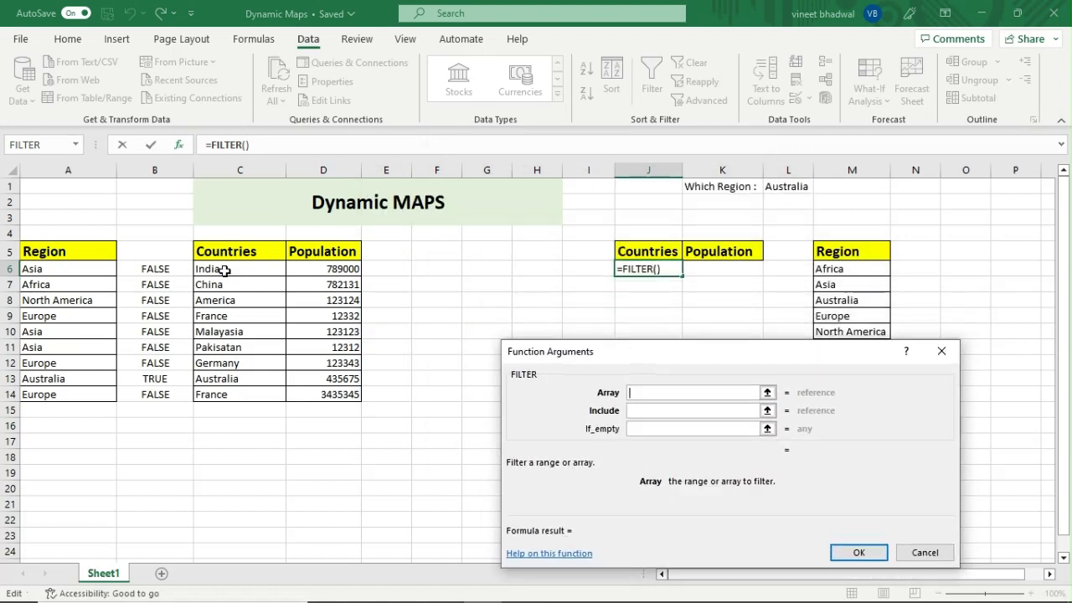
left_click_drag(224, 270, 354, 390)
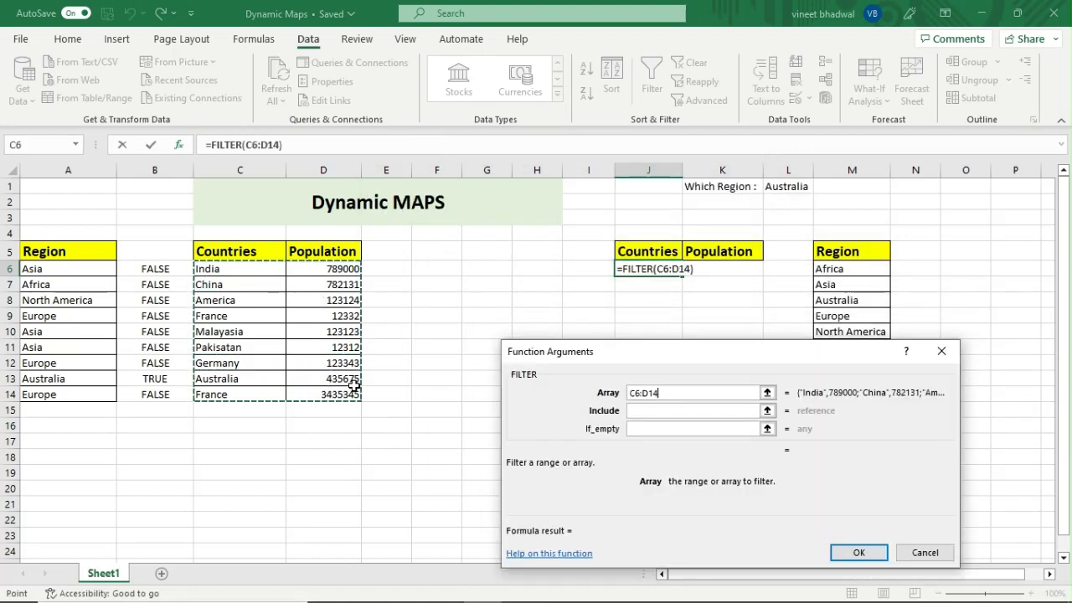
left_click(634, 411)
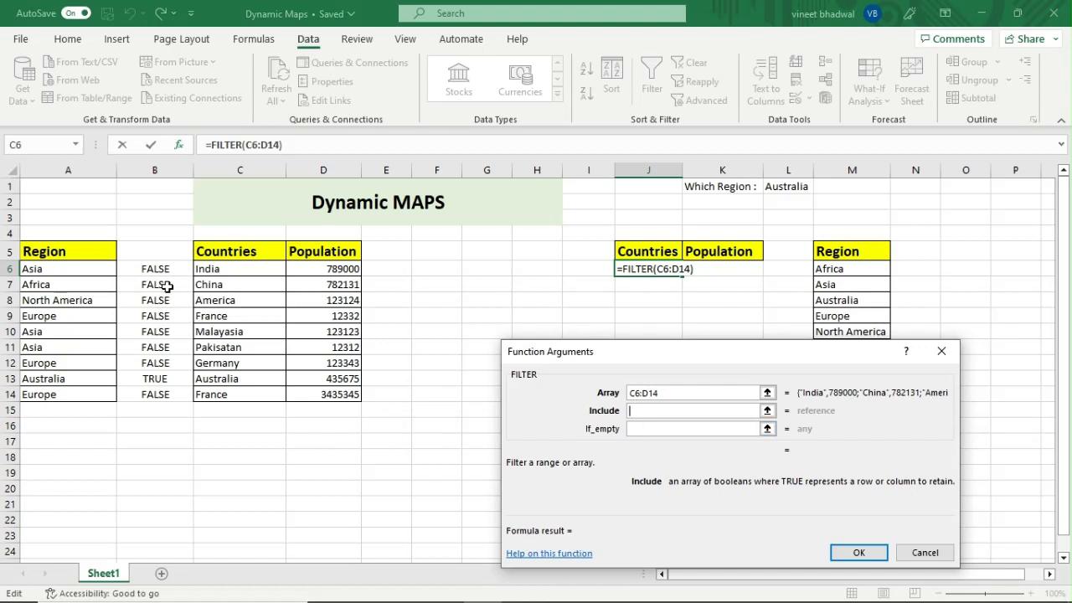
left_click_drag(155, 269, 164, 395)
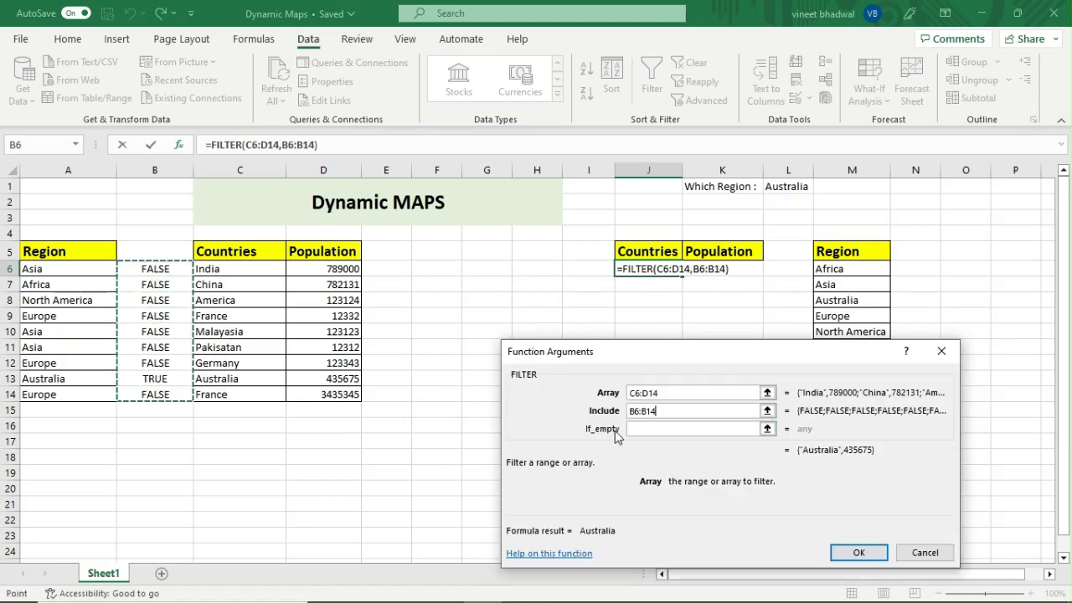
left_click(857, 555)
left_click(591, 352)
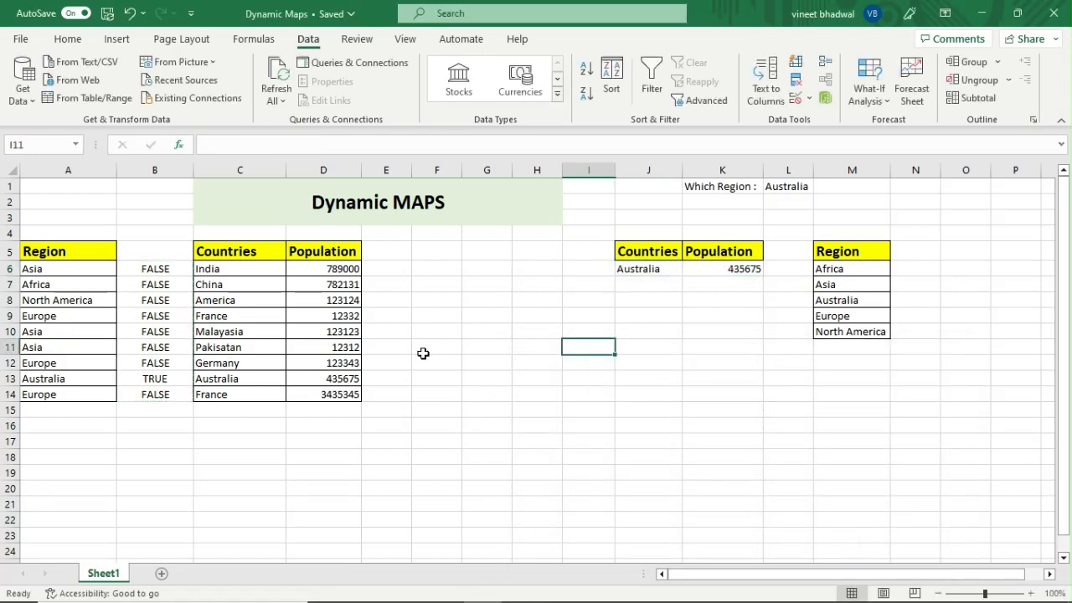
Test the filtered table by switching the region in L1 to Africa and back to Australia.
left_click(178, 381)
left_click(784, 186)
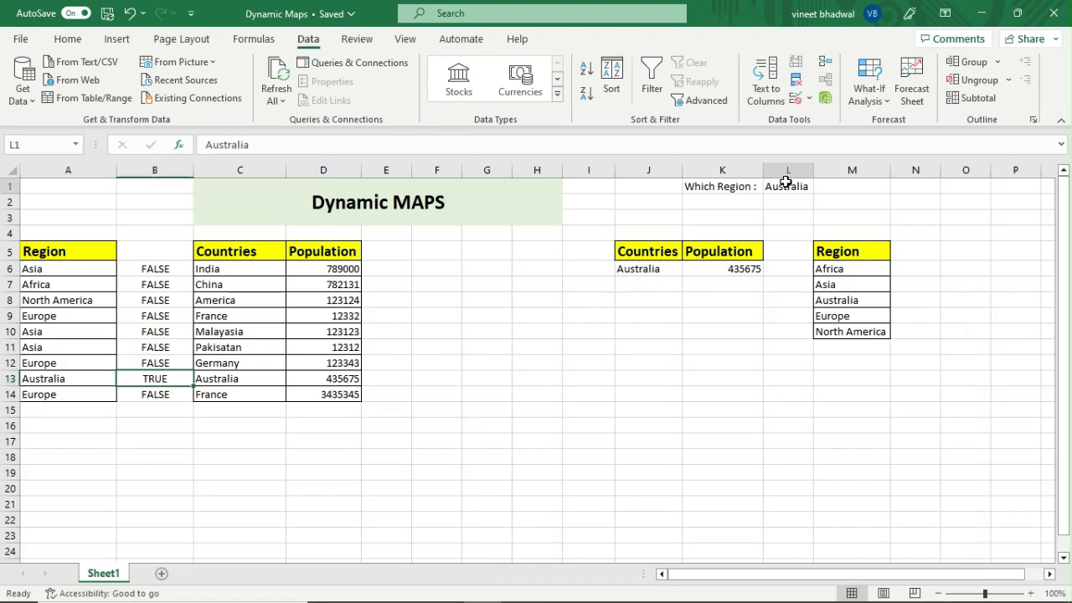
left_click(820, 186)
left_click(791, 199)
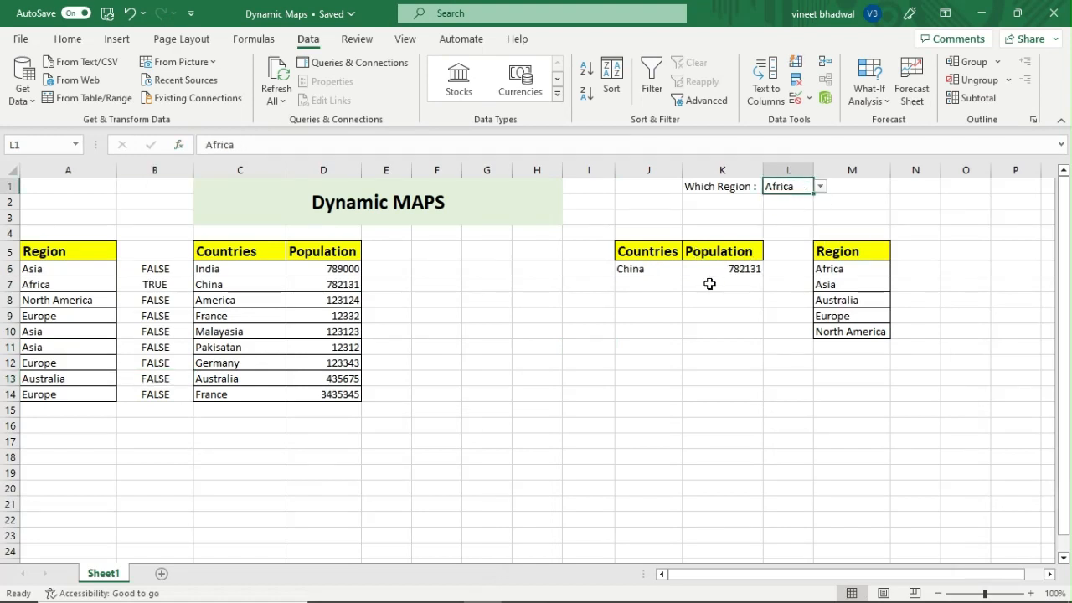
left_click(820, 186)
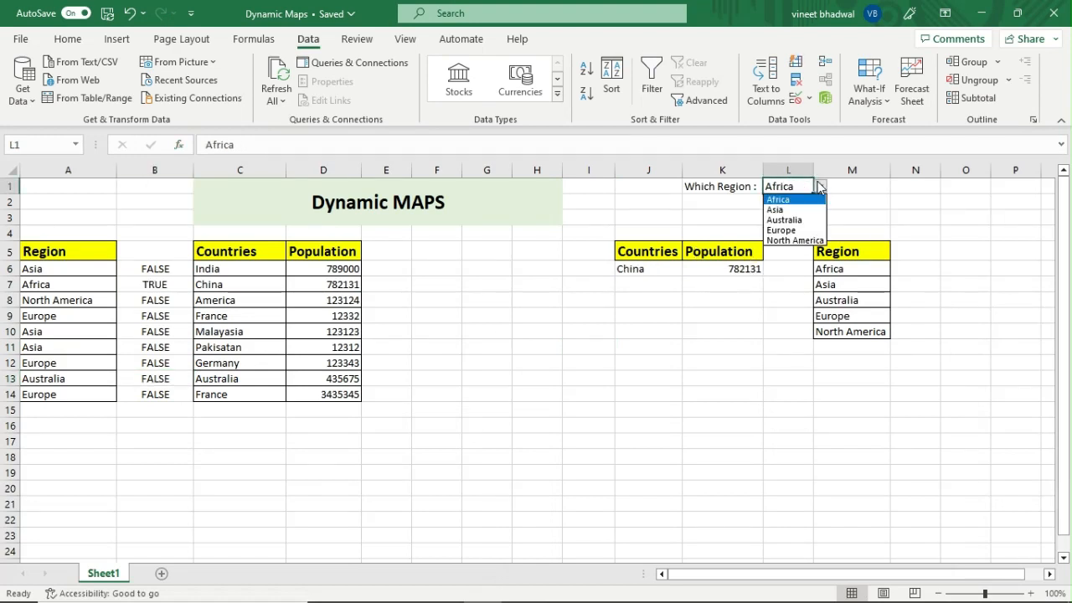
left_click(792, 221)
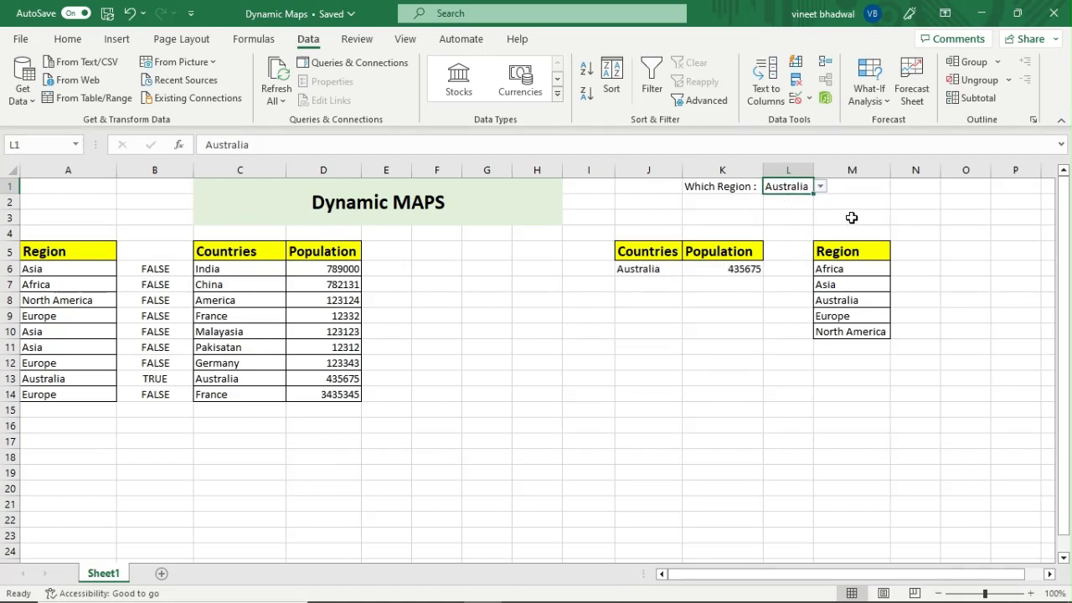
Set the region dropdown in L1 to Europe and select the filtered countries and populations in J6:K8.
left_click(821, 186)
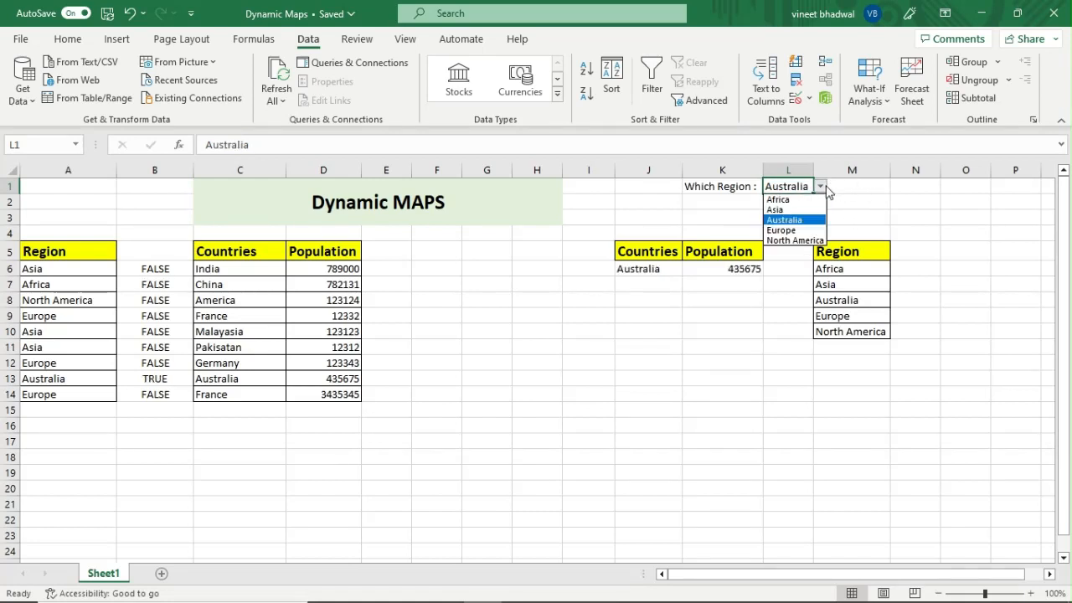
left_click(783, 230)
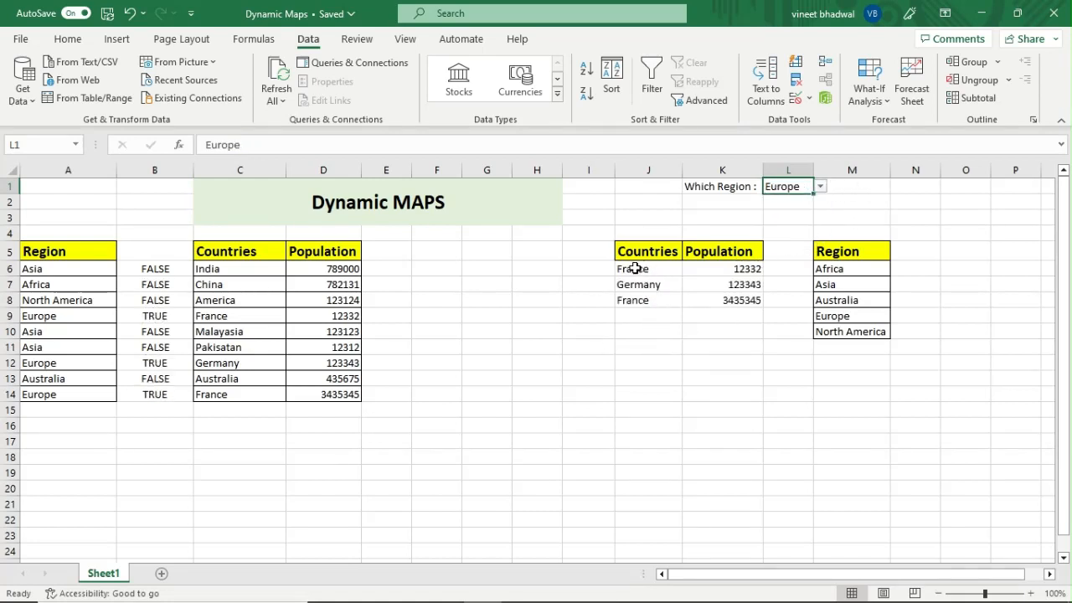
left_click_drag(634, 268, 695, 307)
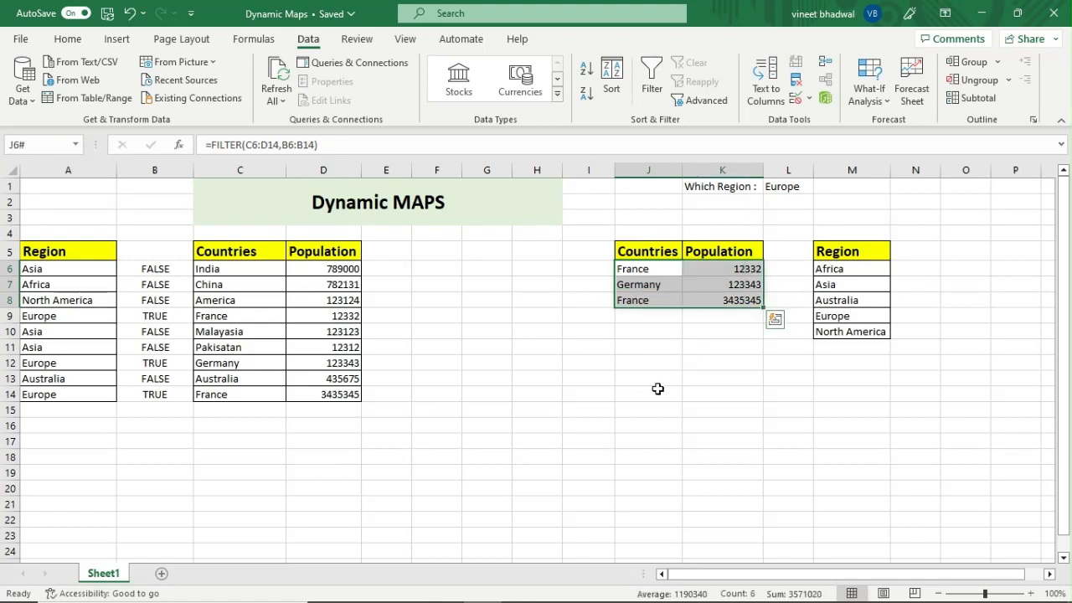
Insert a Filled Map chart from the filtered table J5:K8 and place it just below that table.
left_click(675, 430)
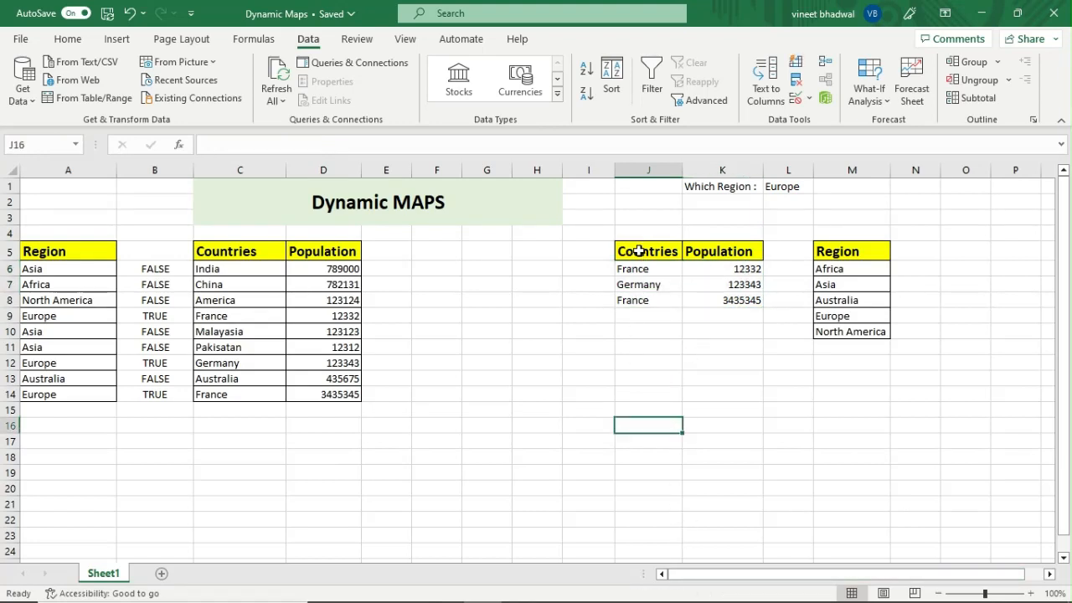
left_click_drag(629, 251, 735, 302)
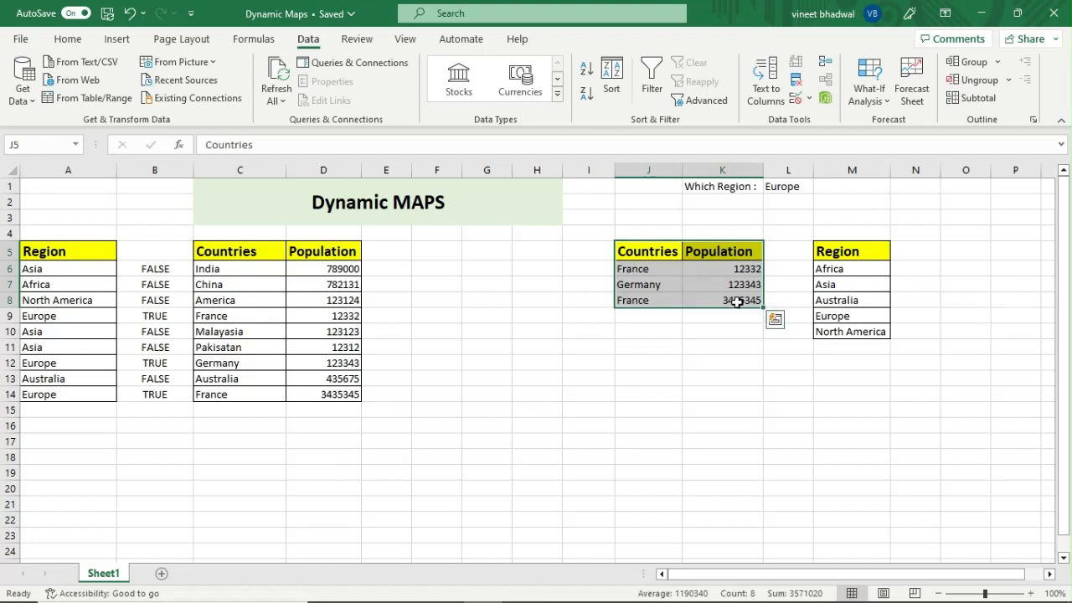
left_click(111, 40)
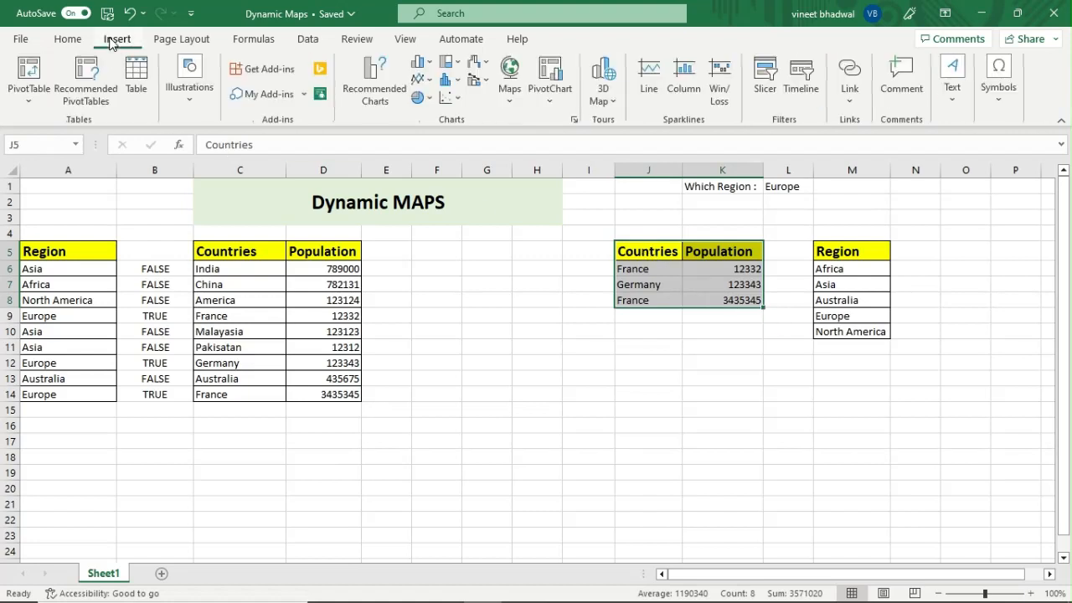
left_click(509, 84)
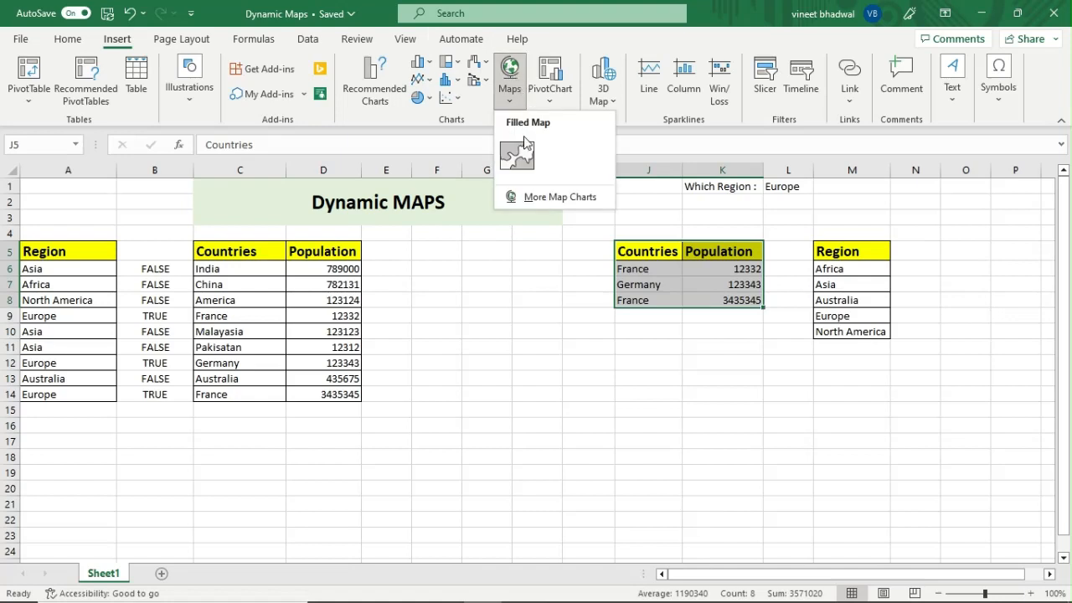
left_click(518, 156)
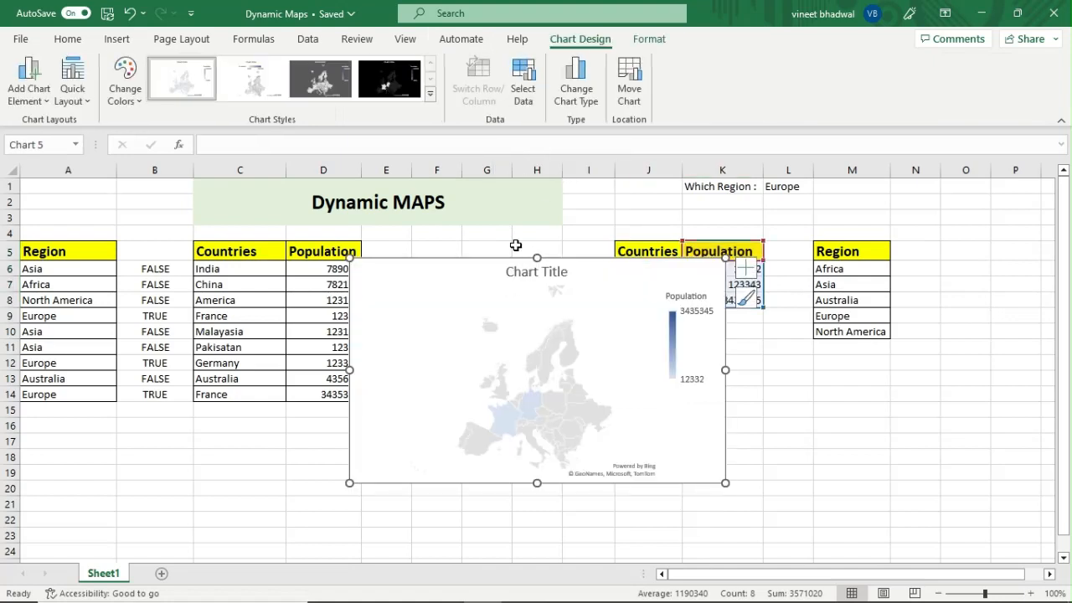
left_click_drag(469, 280, 563, 354)
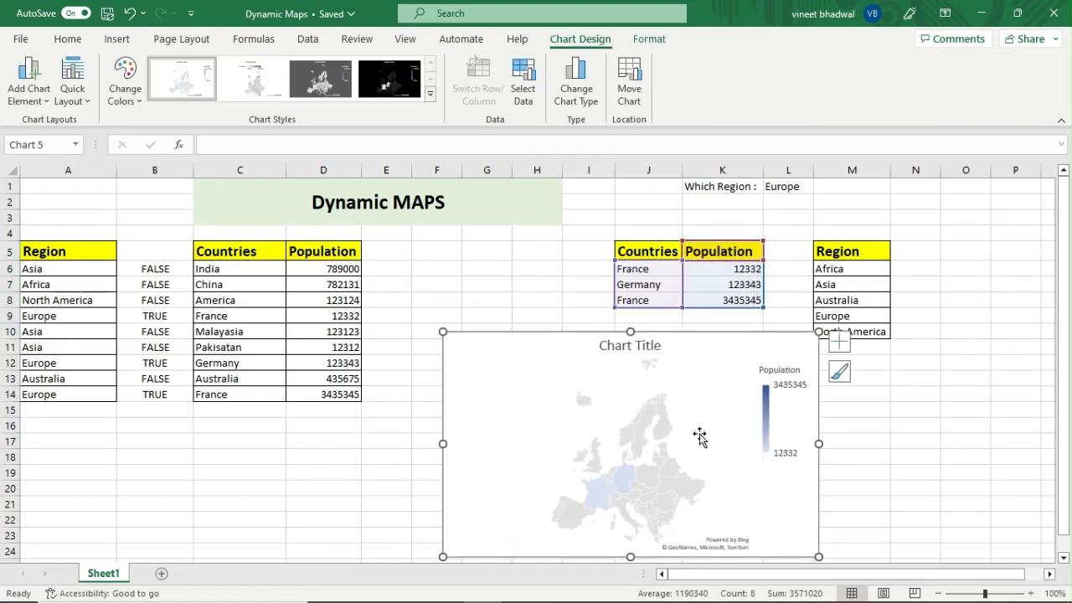
Try the dark gray chart style on the map, and settle on the black-background style.
left_click(795, 186)
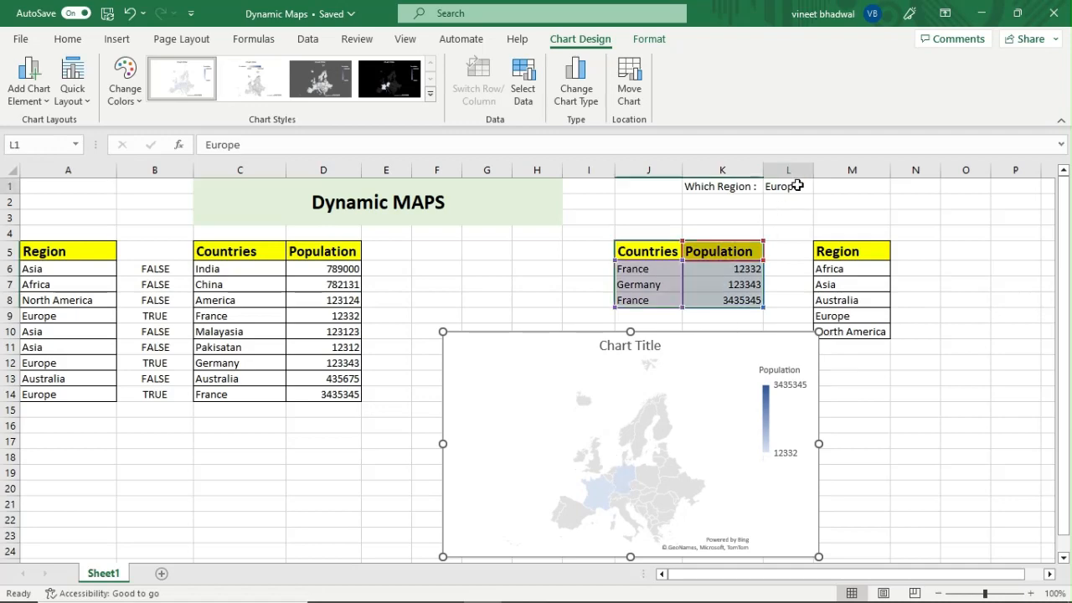
left_click(737, 403)
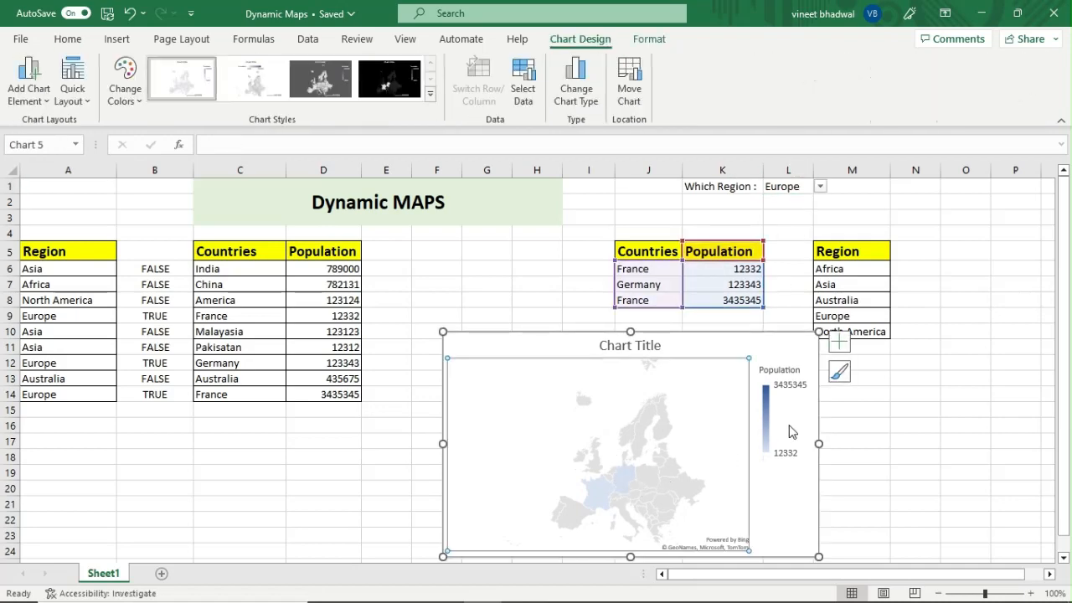
left_click(838, 374)
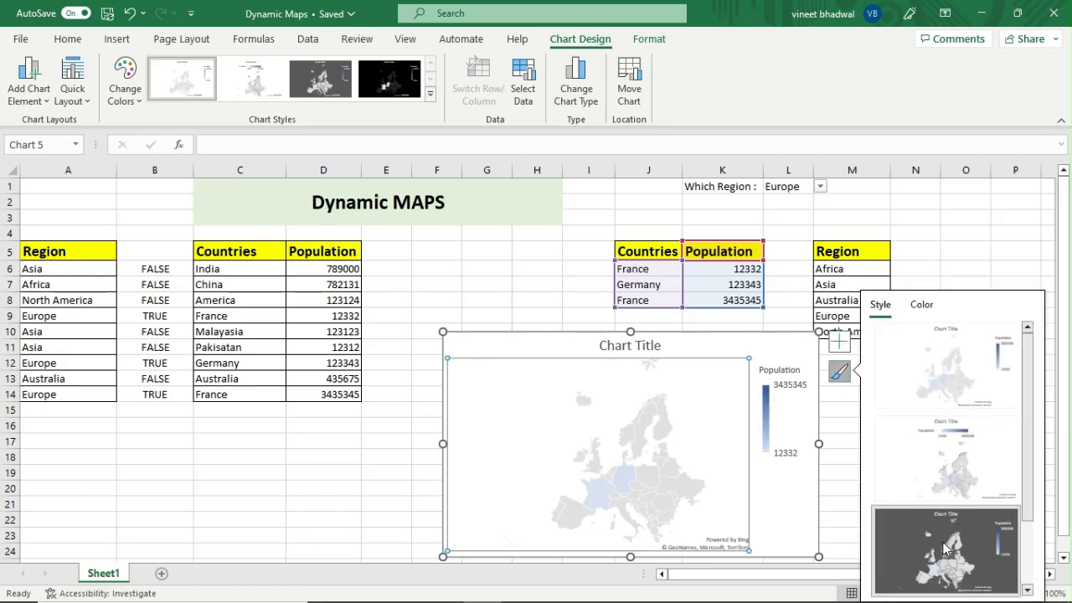
left_click(944, 548)
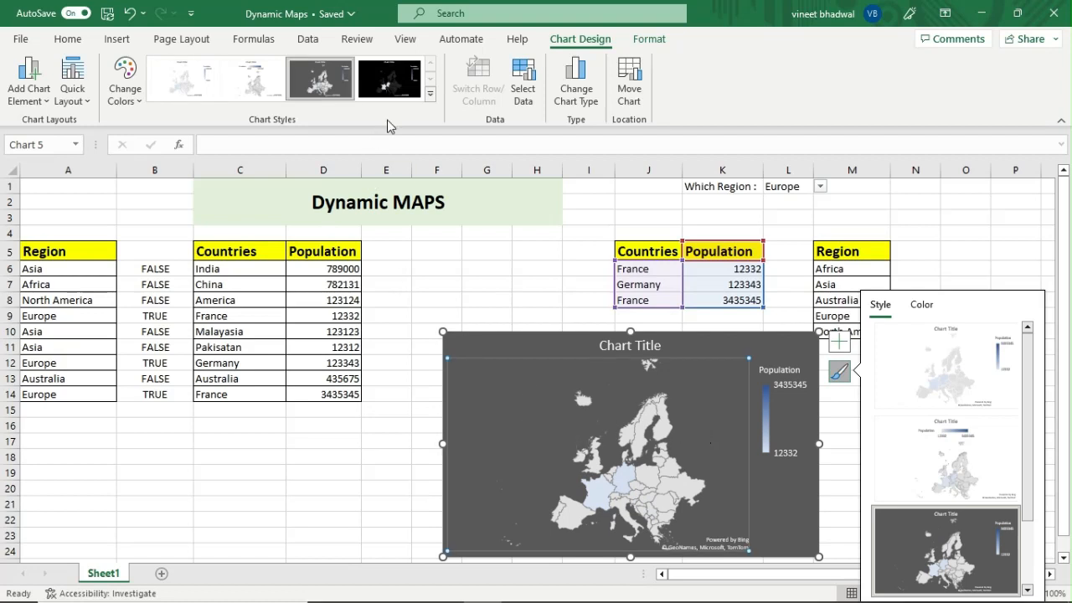
left_click(390, 79)
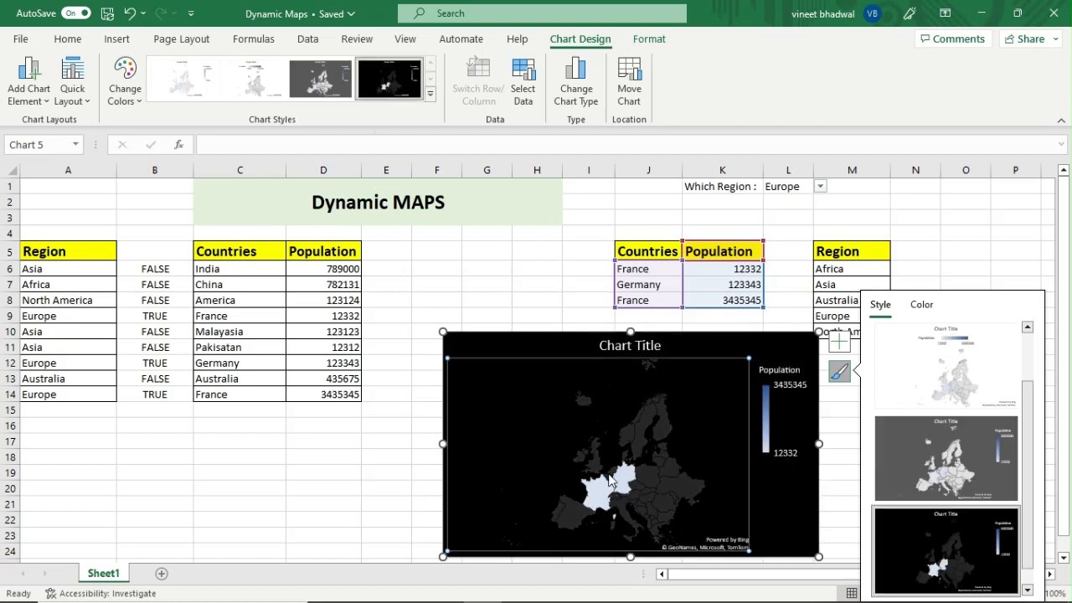
Test the map by switching the region in L1 to Asia, North America and Australia in turn.
left_click(820, 186)
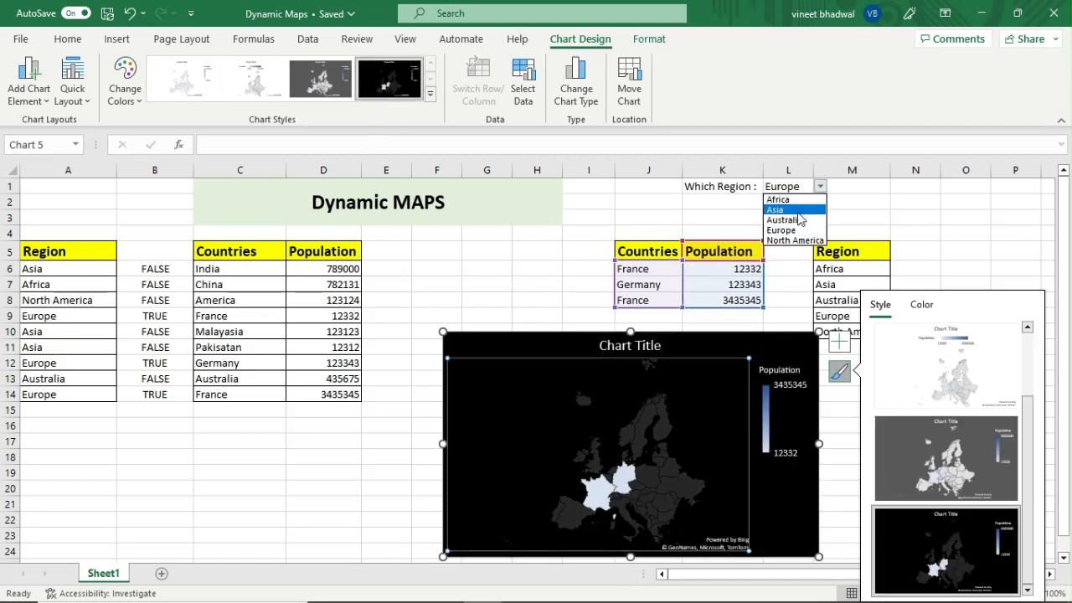
left_click(795, 210)
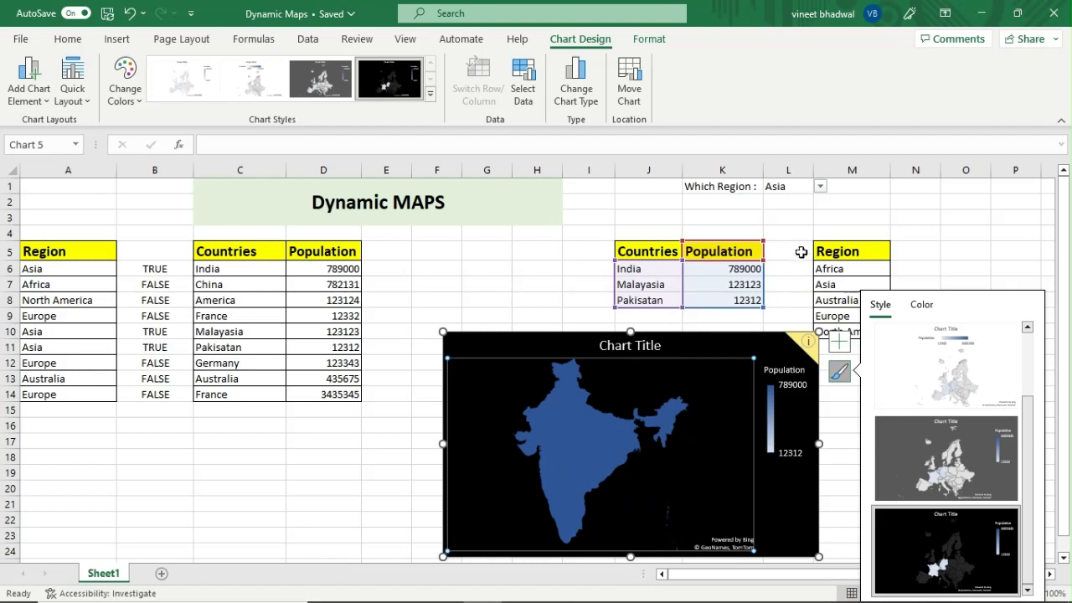
left_click(821, 185)
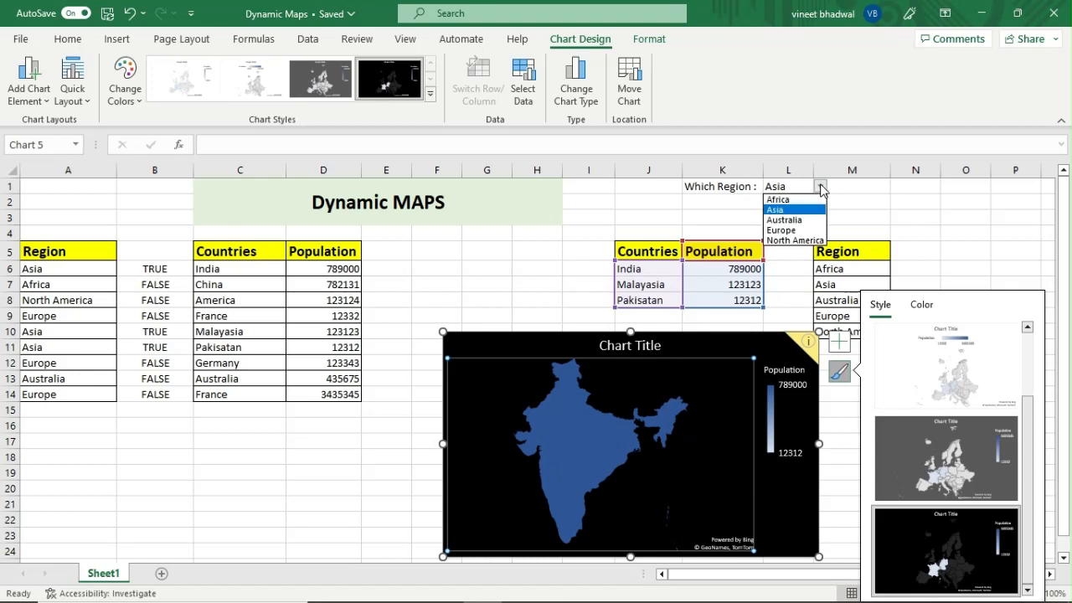
left_click(785, 240)
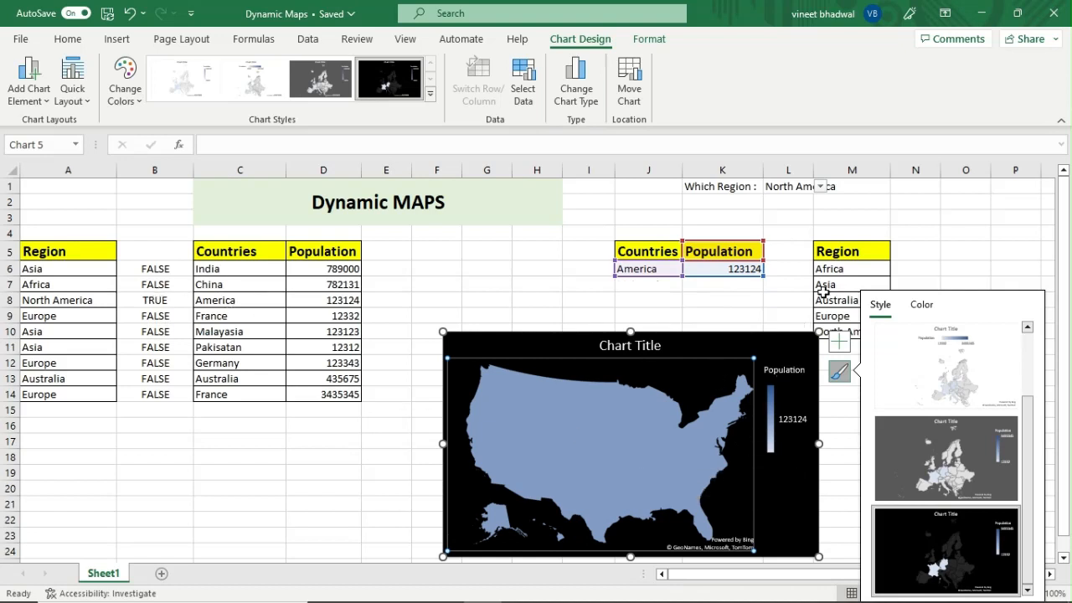
left_click(822, 185)
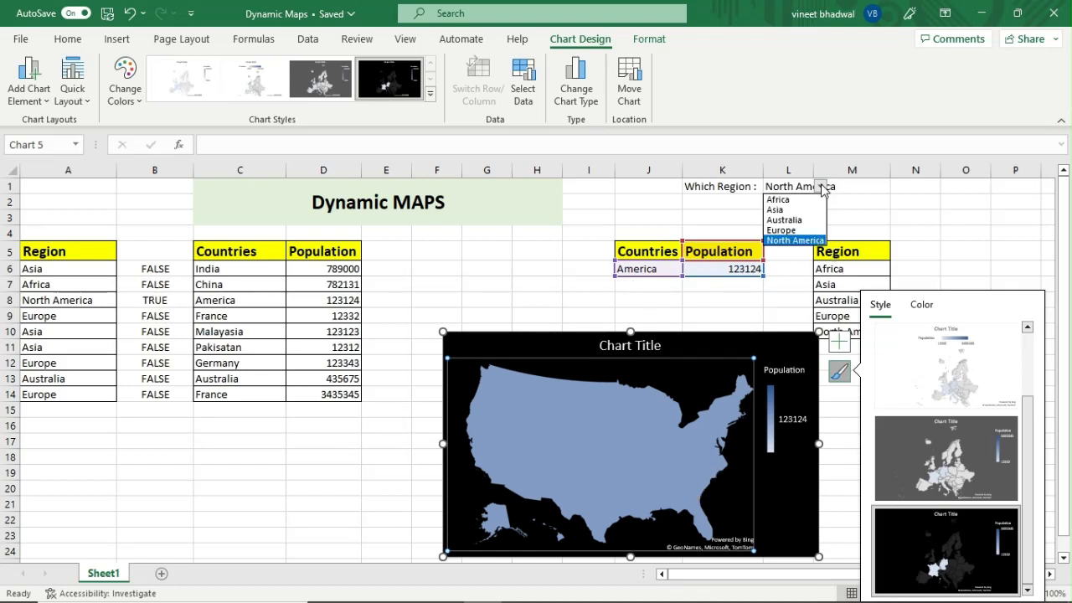
left_click(786, 220)
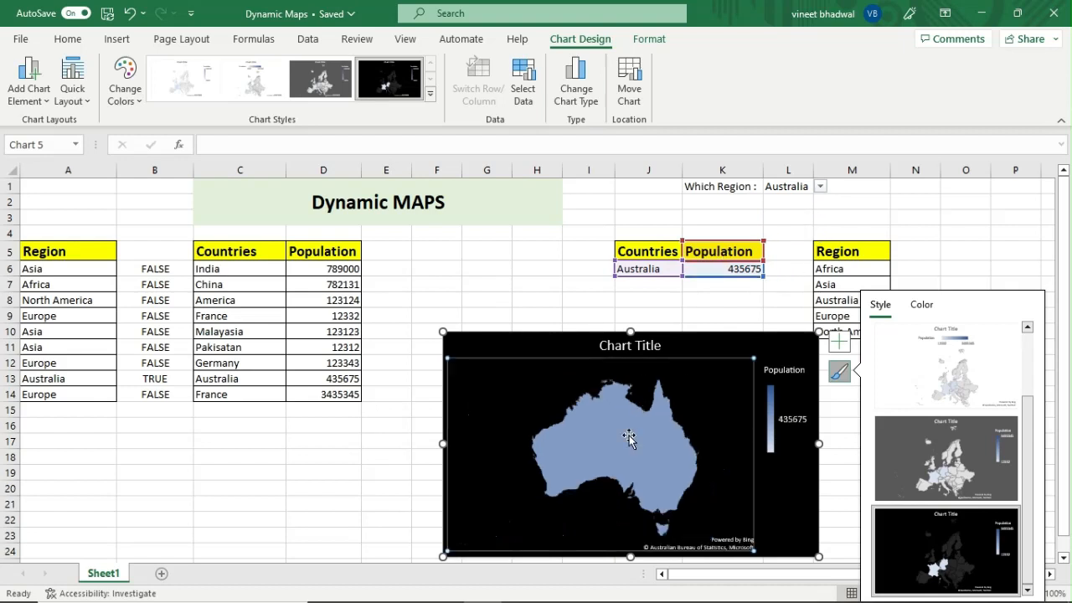
Enlarge the map chart, shift it to cover about D9:K24, and set the region in L1 to Europe.
left_click_drag(443, 332, 348, 315)
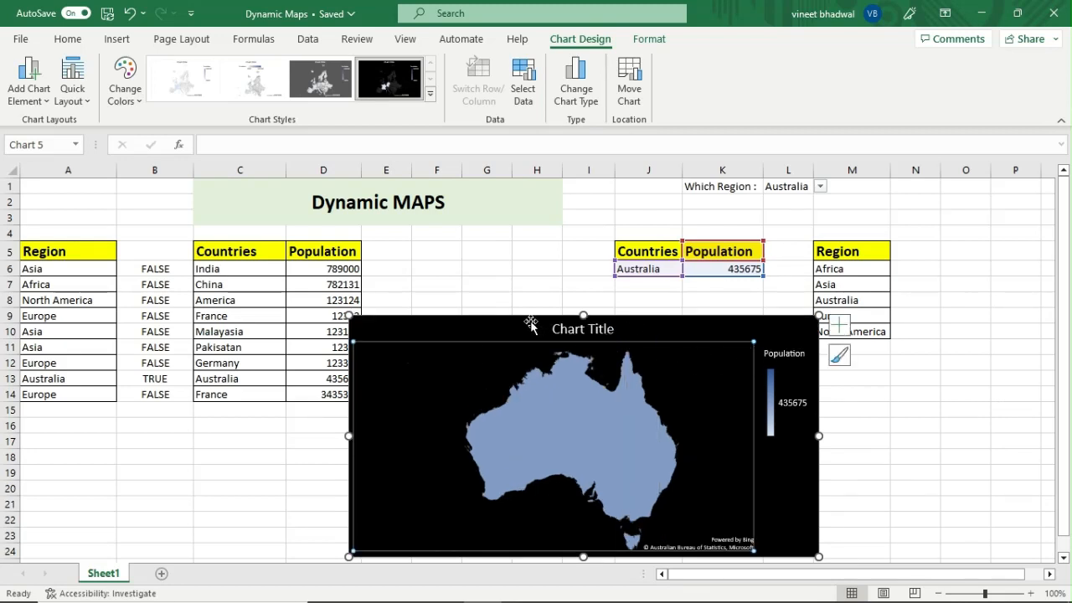
left_click_drag(479, 335, 408, 329)
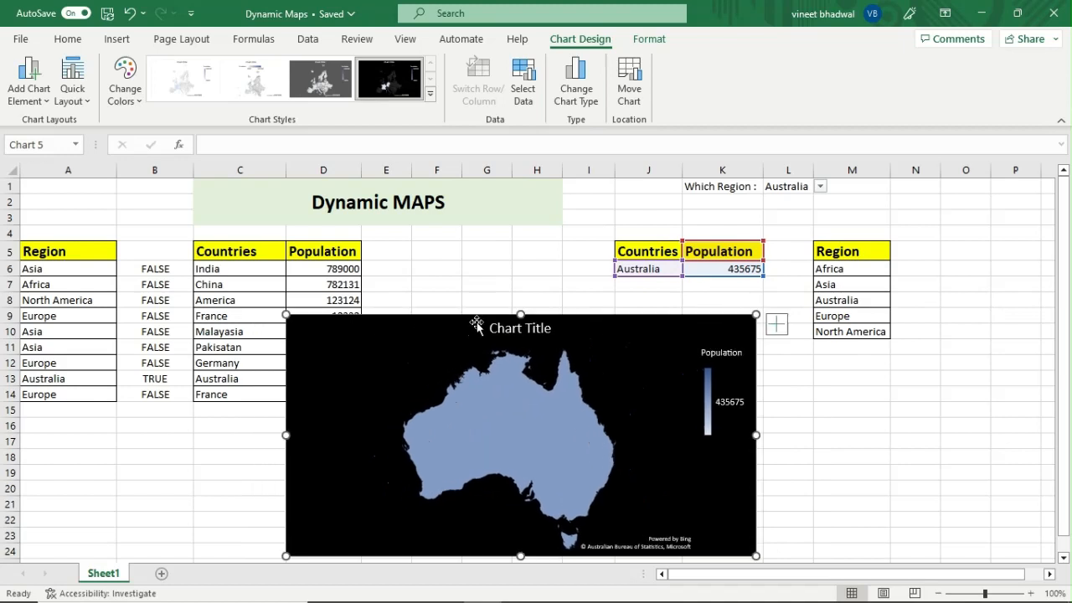
left_click(820, 187)
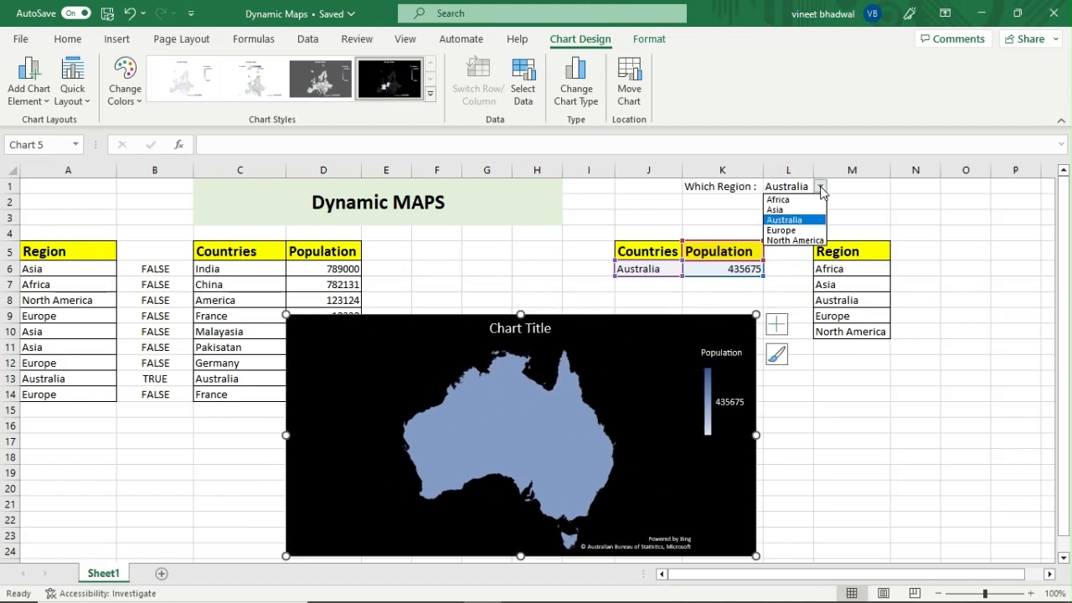
left_click(782, 230)
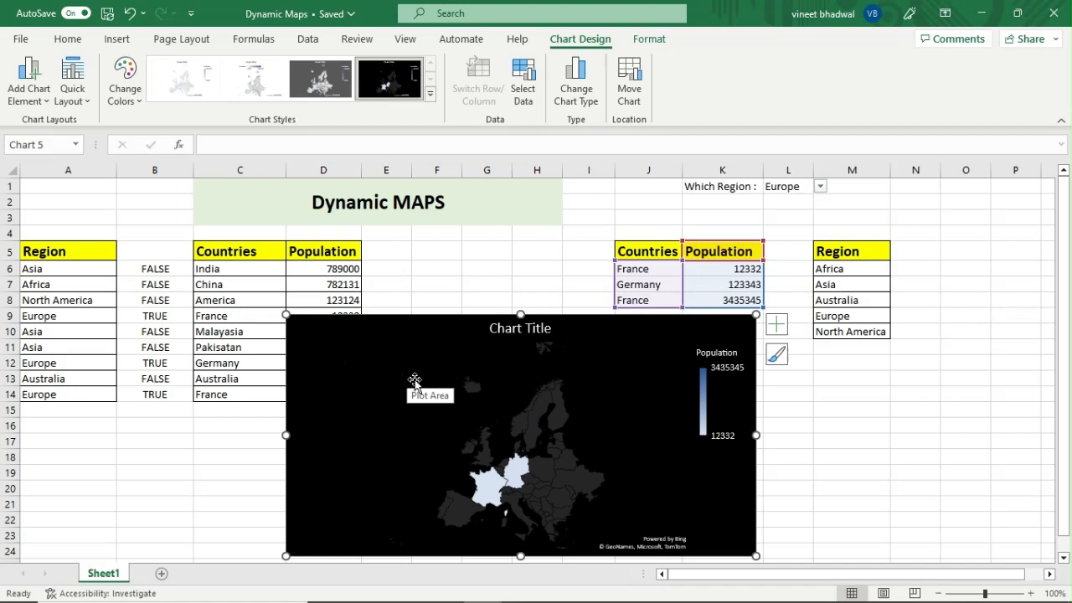
Enlarge the map chart further at two opposite corners and reposition it to start at about row 7 in column C.
left_click_drag(274, 268, 269, 252)
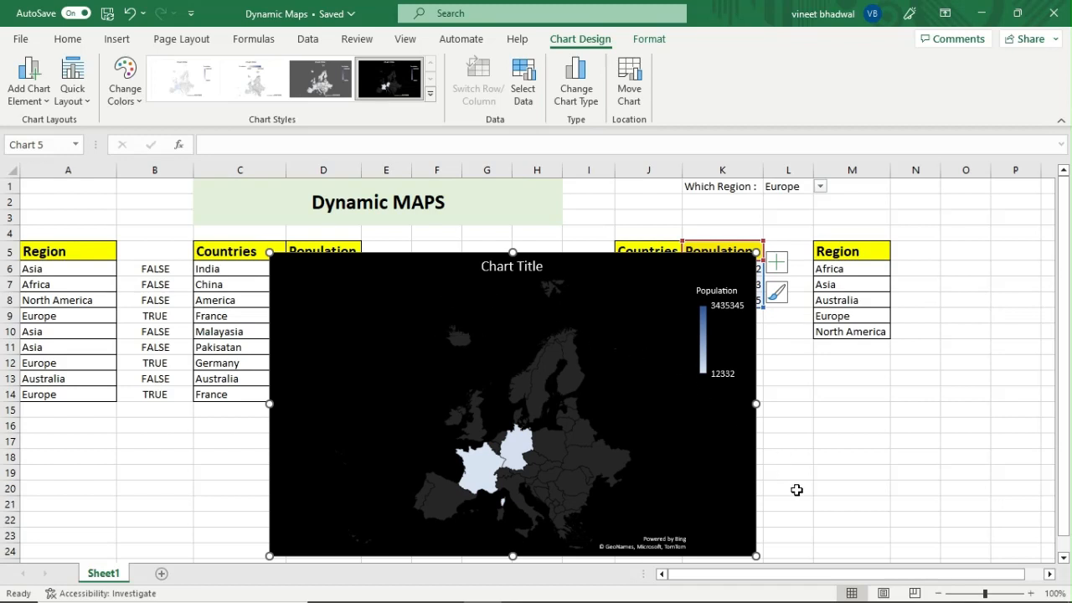
left_click_drag(753, 555, 812, 561)
scroll(617, 429, "up", 2)
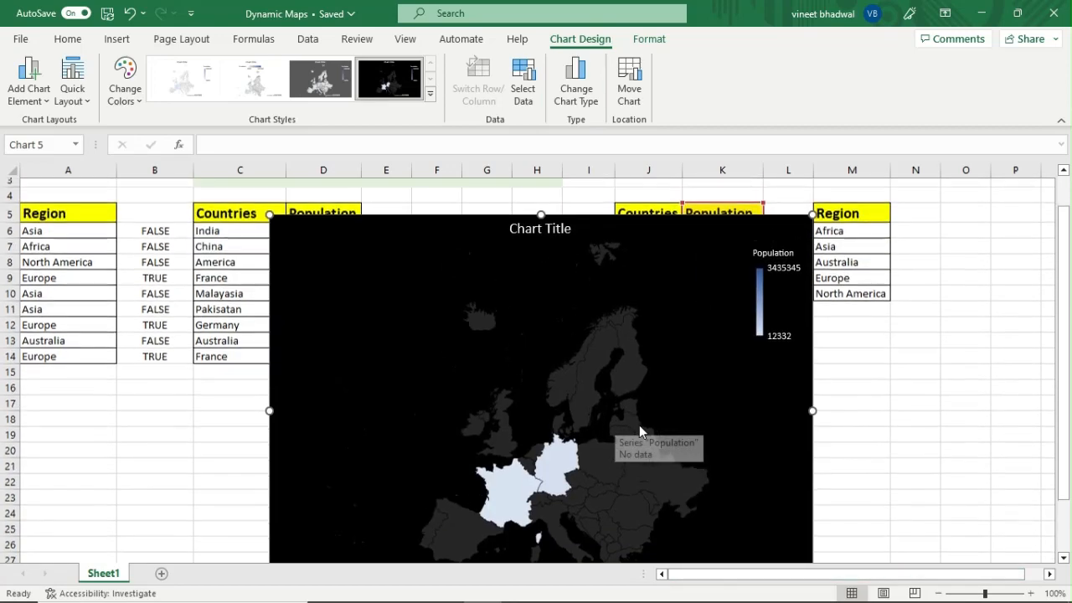
left_click_drag(407, 266, 394, 292)
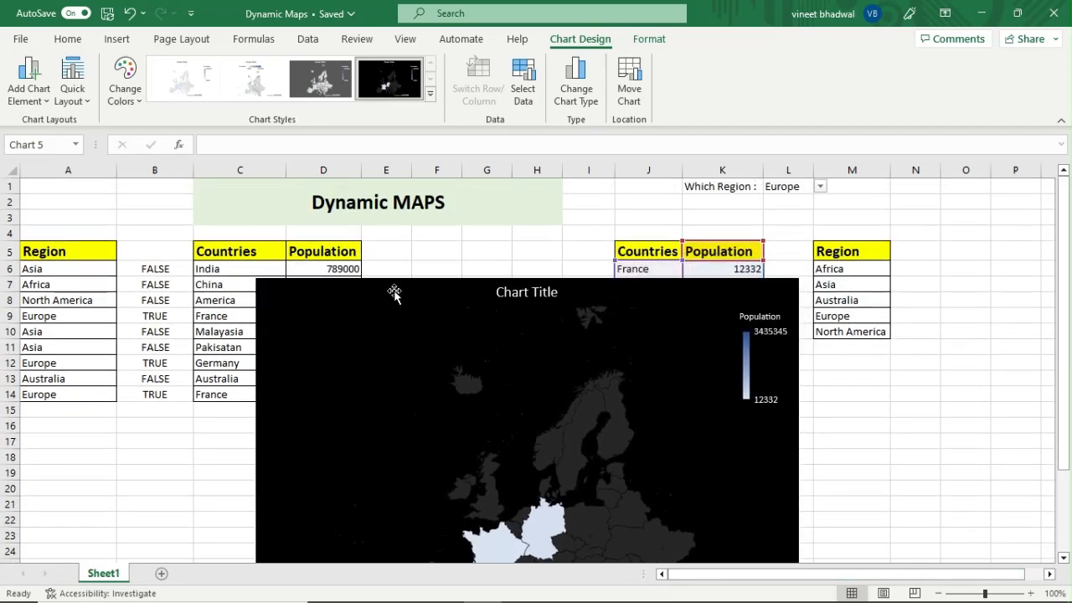